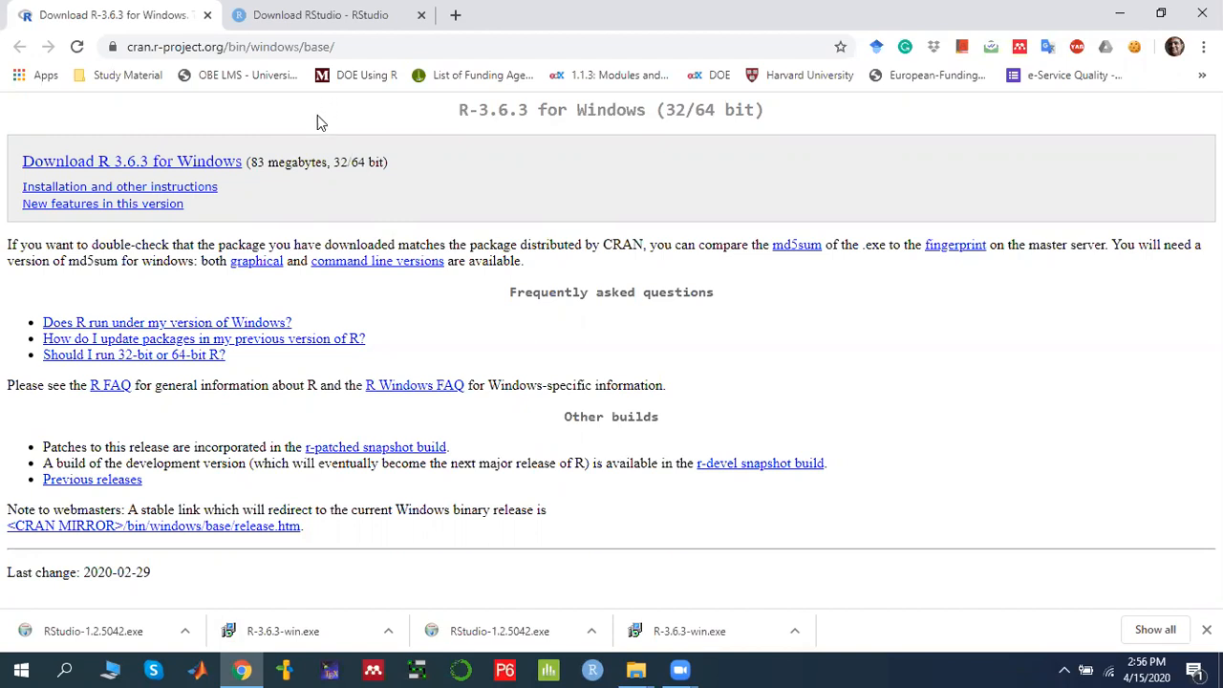
Review the RStudio Desktop 1.2.5042 and R 3.6.3 for Windows download pages, and return to the desktop.
left_click(301, 17)
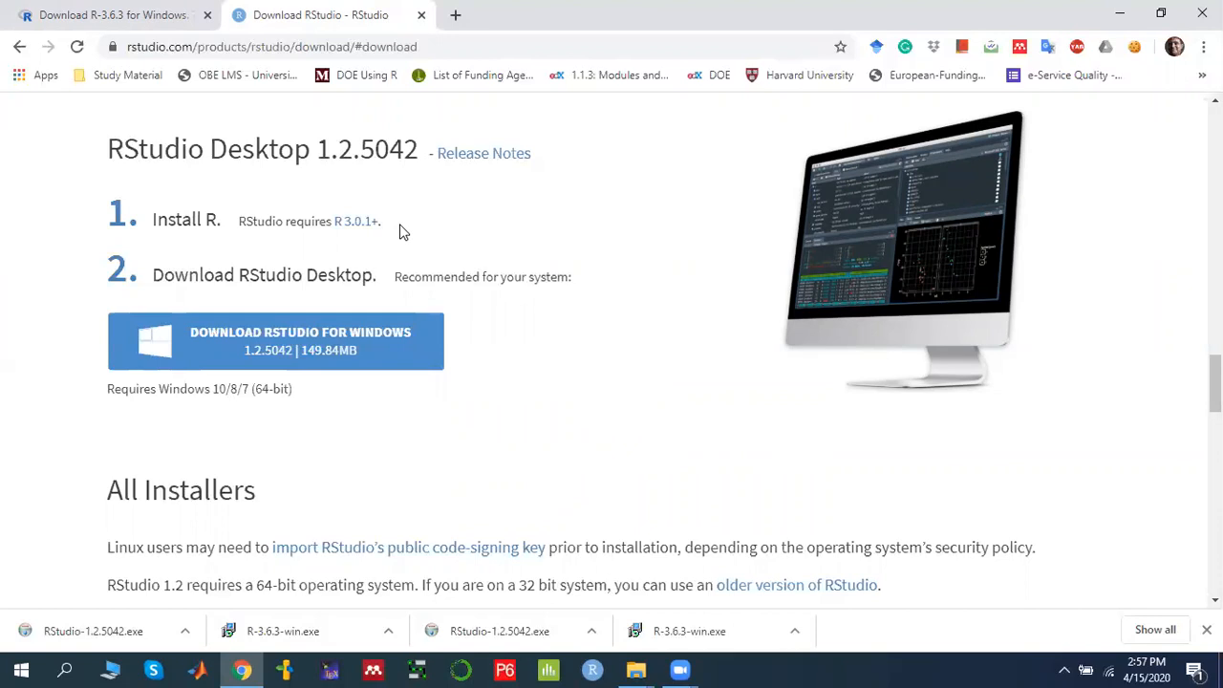
left_click(135, 9)
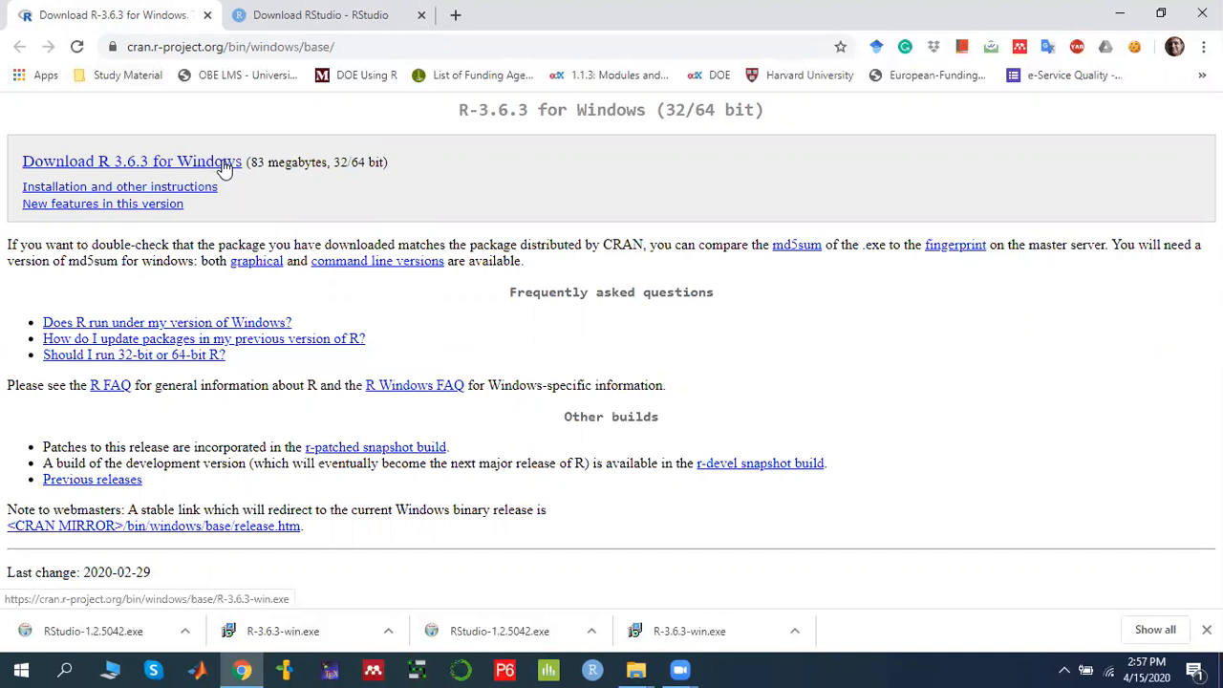
left_click(1120, 19)
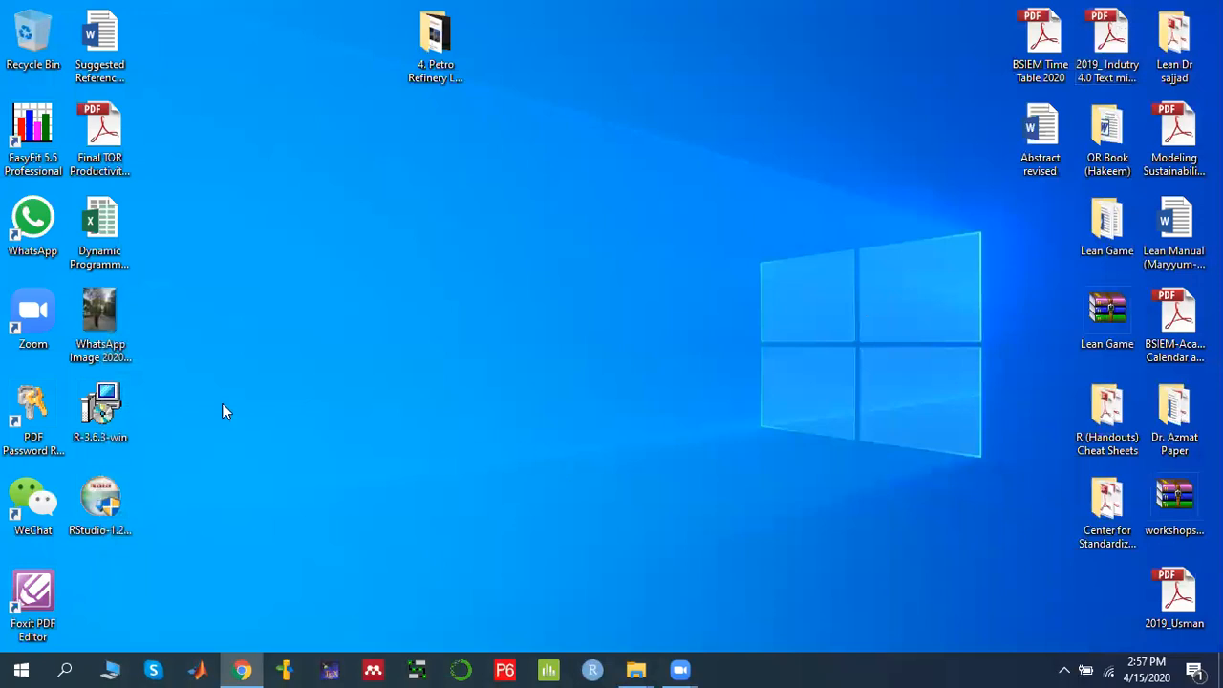
Launch the R-3.6.3-win installer from the desktop and continue to its license information.
left_click(107, 406)
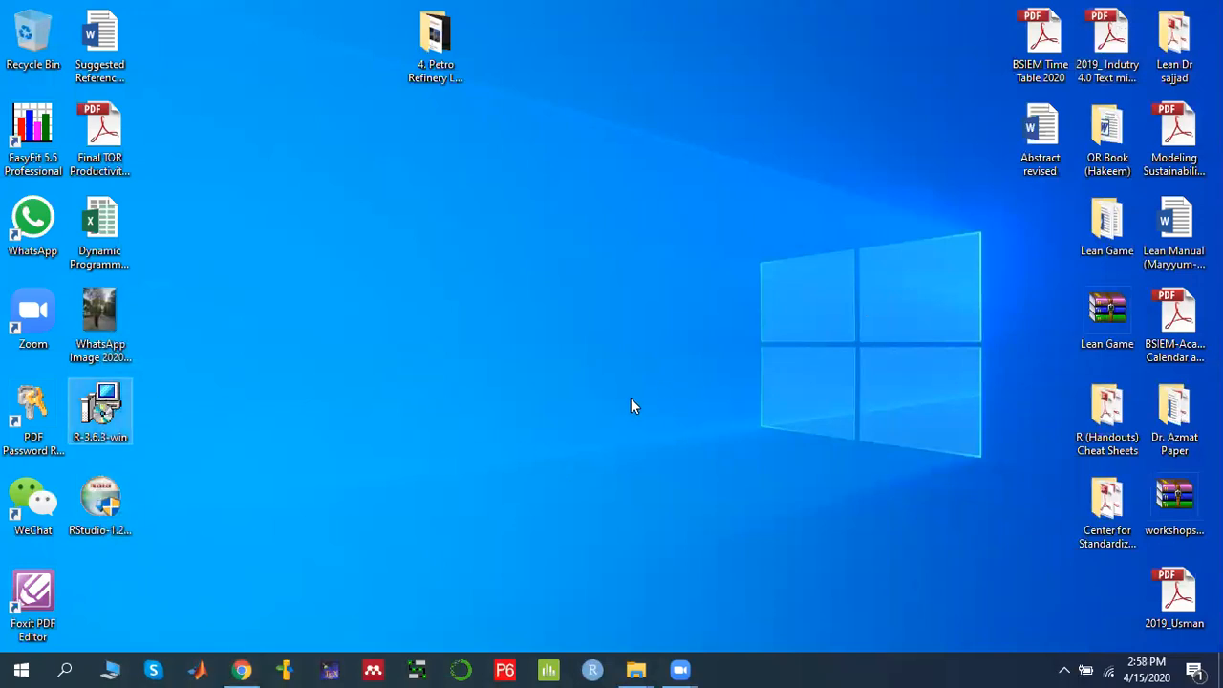
left_click(702, 357)
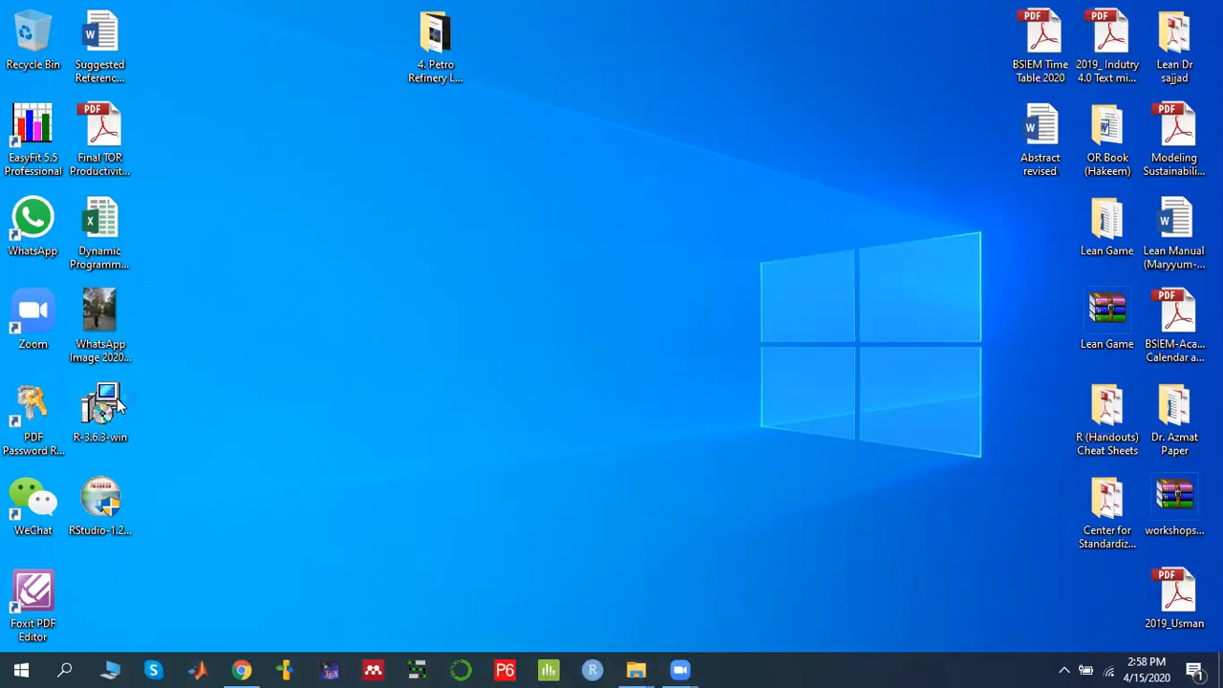
key("Return")
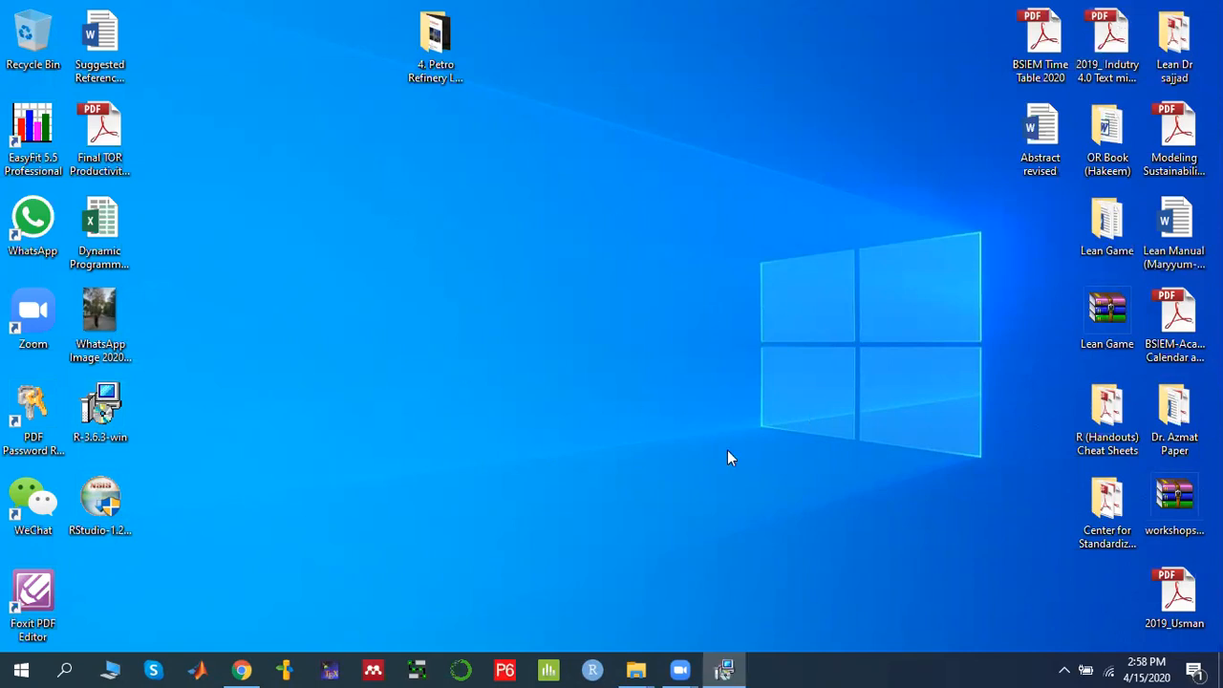
left_click(630, 380)
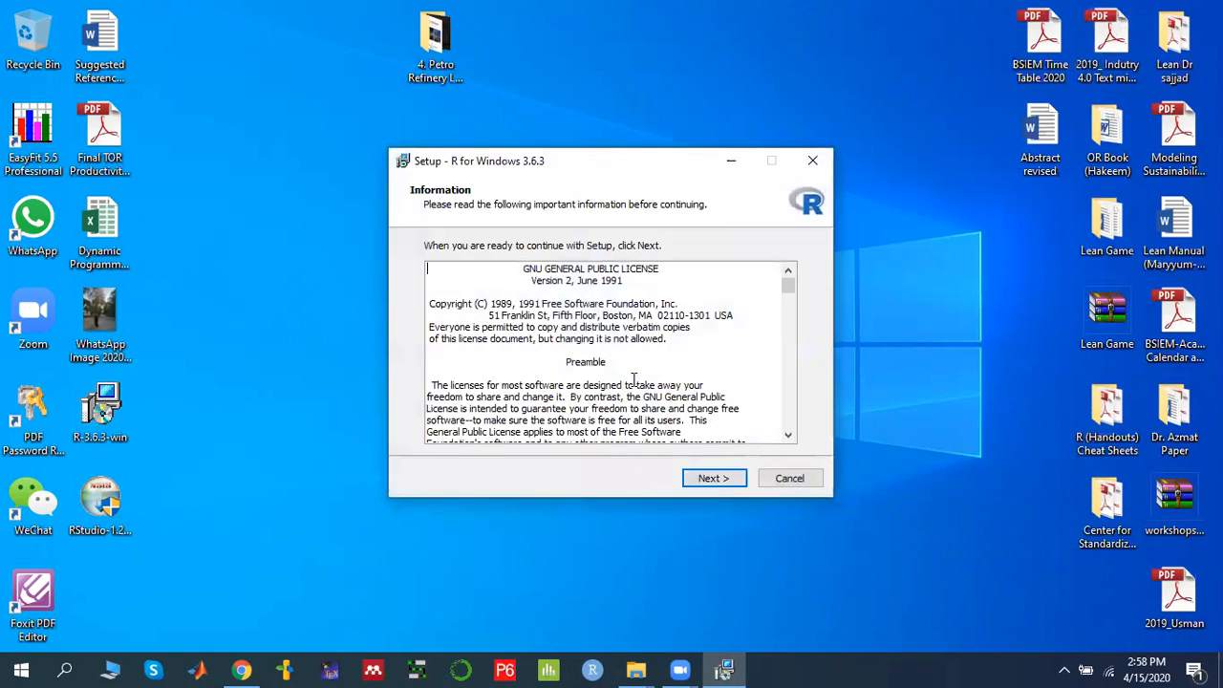
Go through the R 3.6.3 setup with the default folder, components and startup options, and exit without installing.
left_click(709, 481)
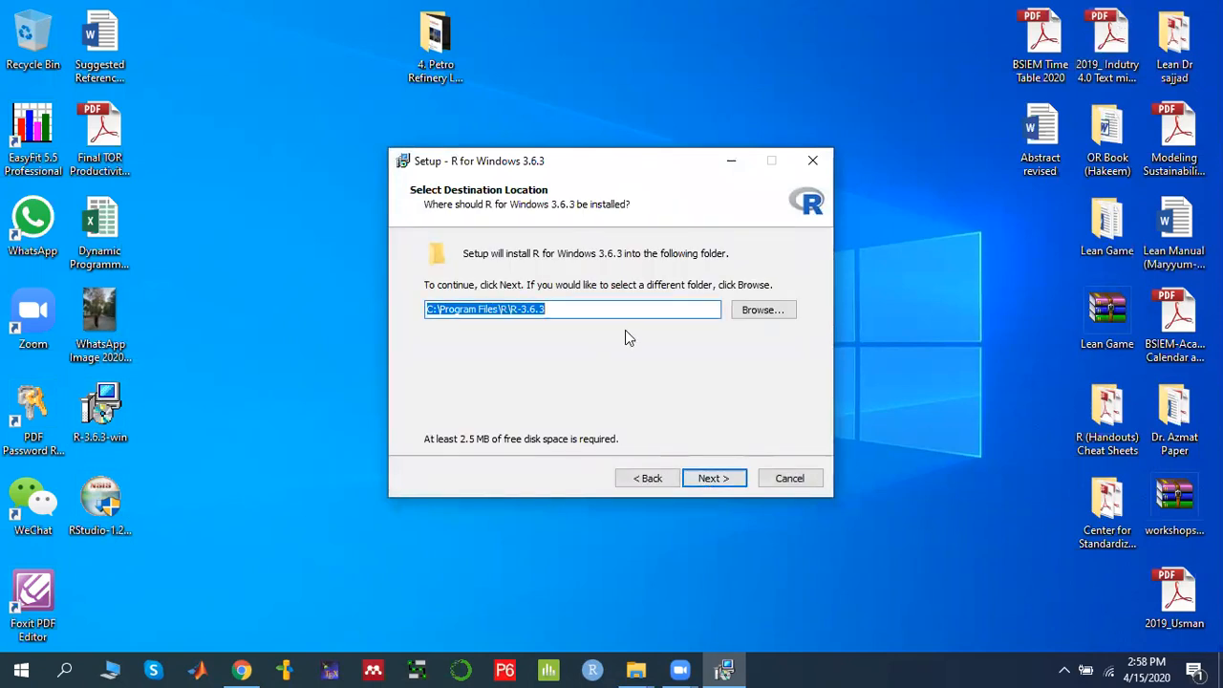
left_click(712, 478)
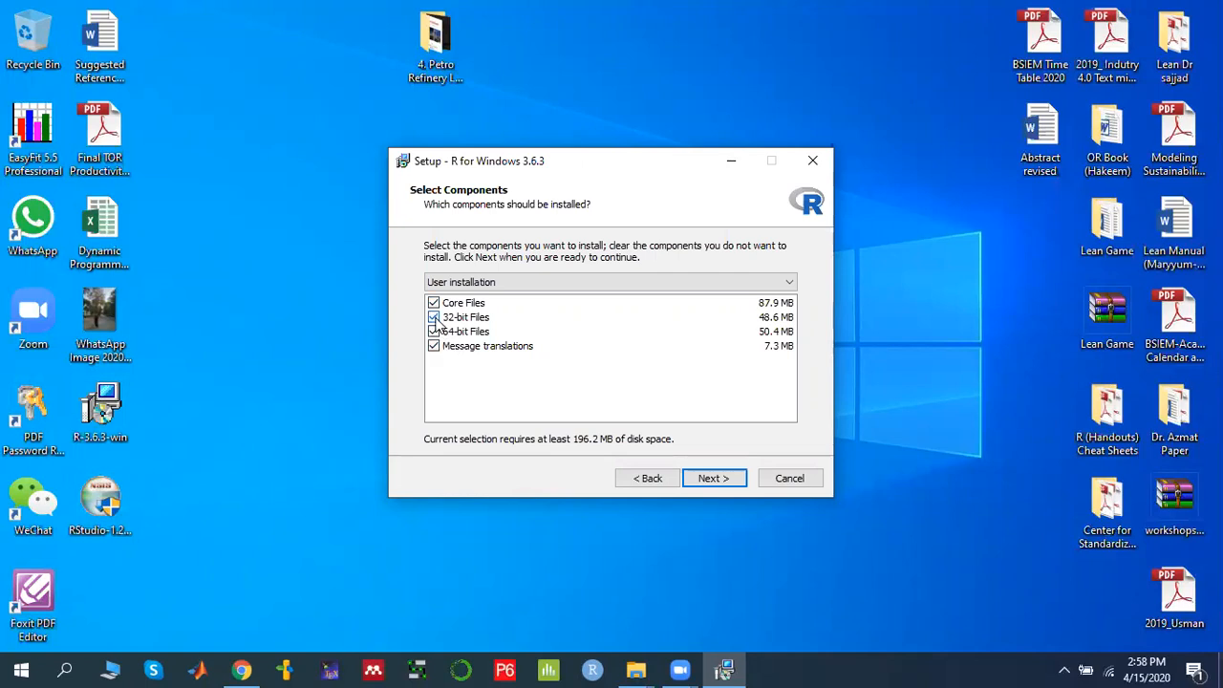
left_click(719, 480)
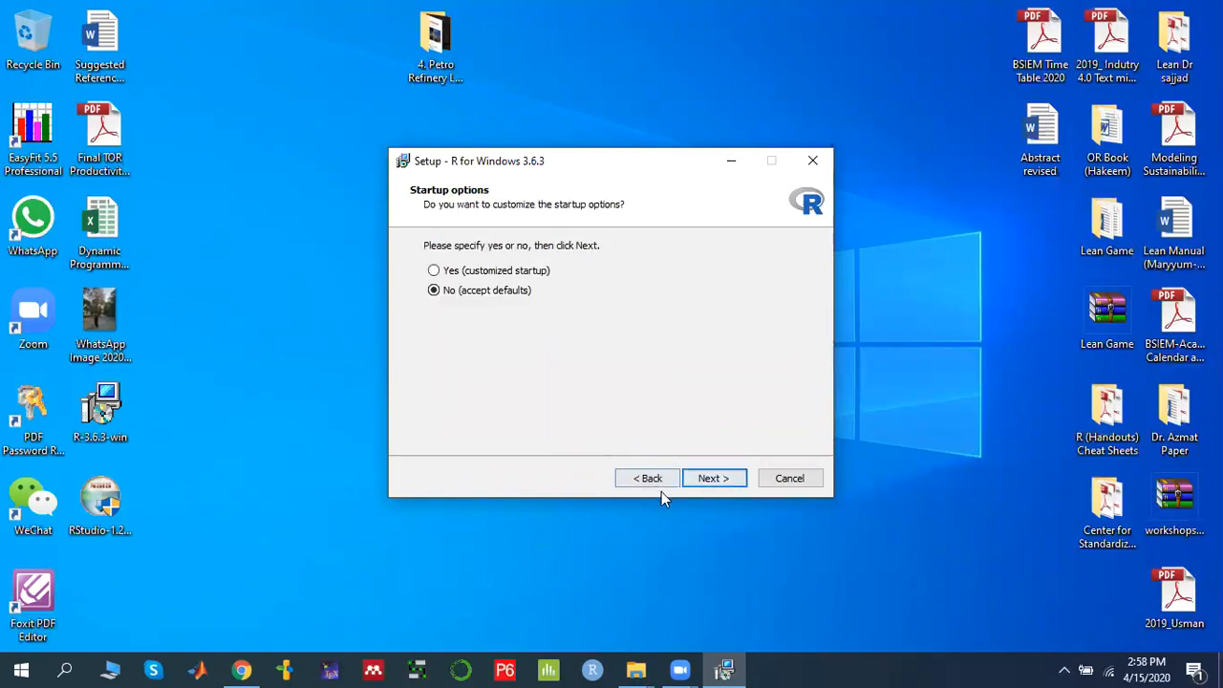
left_click(711, 480)
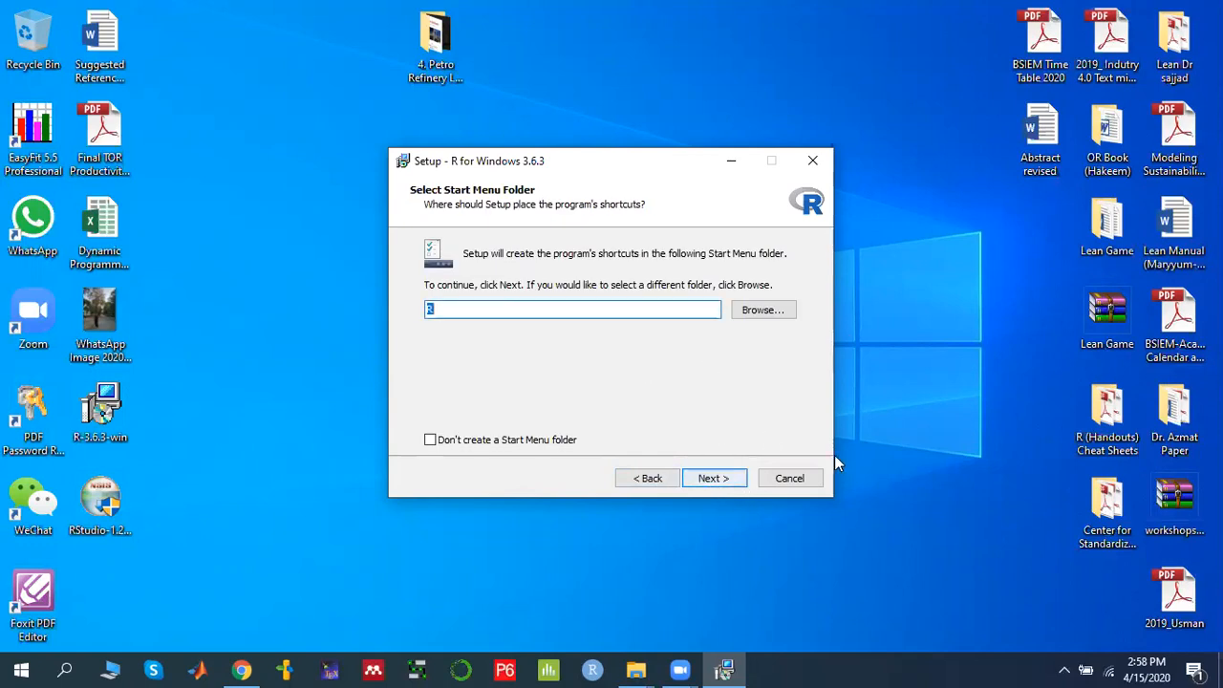
left_click(809, 481)
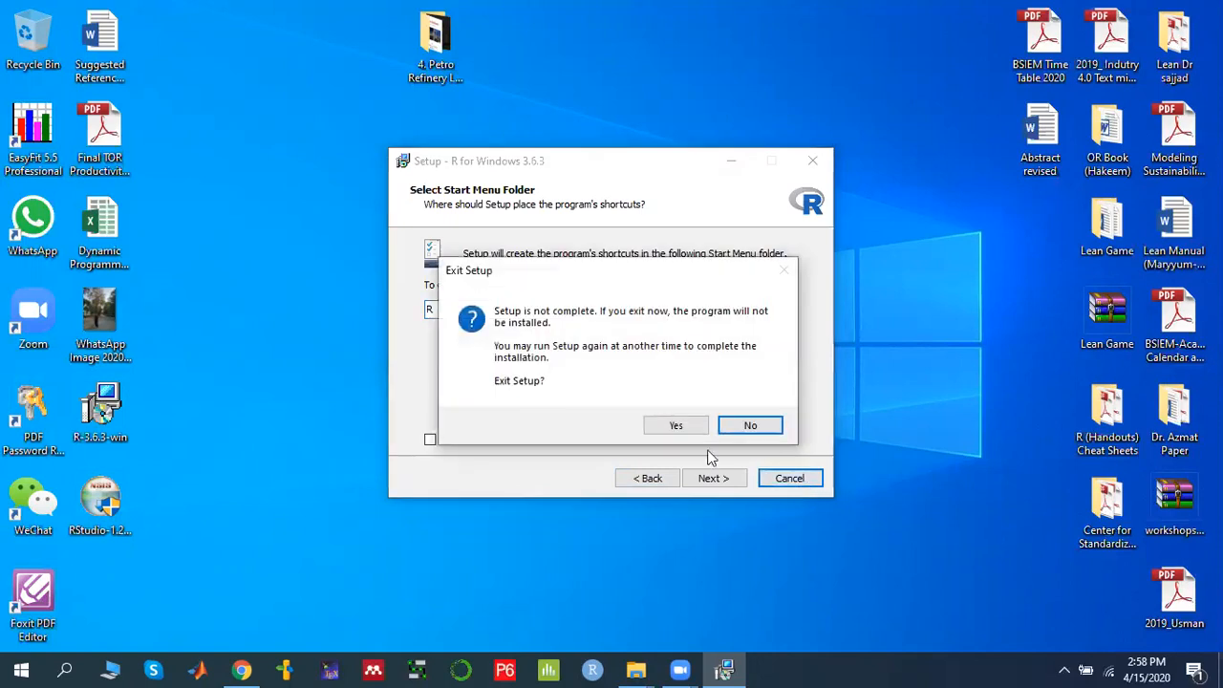
left_click(671, 426)
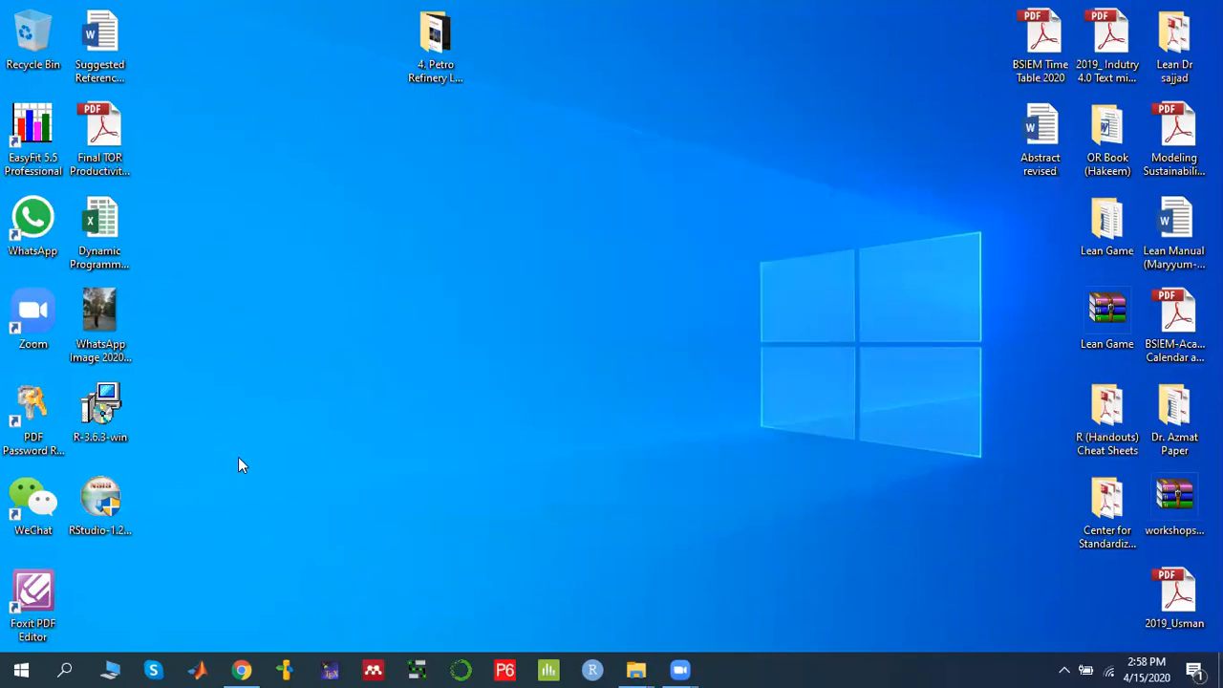
Show the RStudio download page in Chrome with its web address selected, and return to the desktop.
left_click(241, 669)
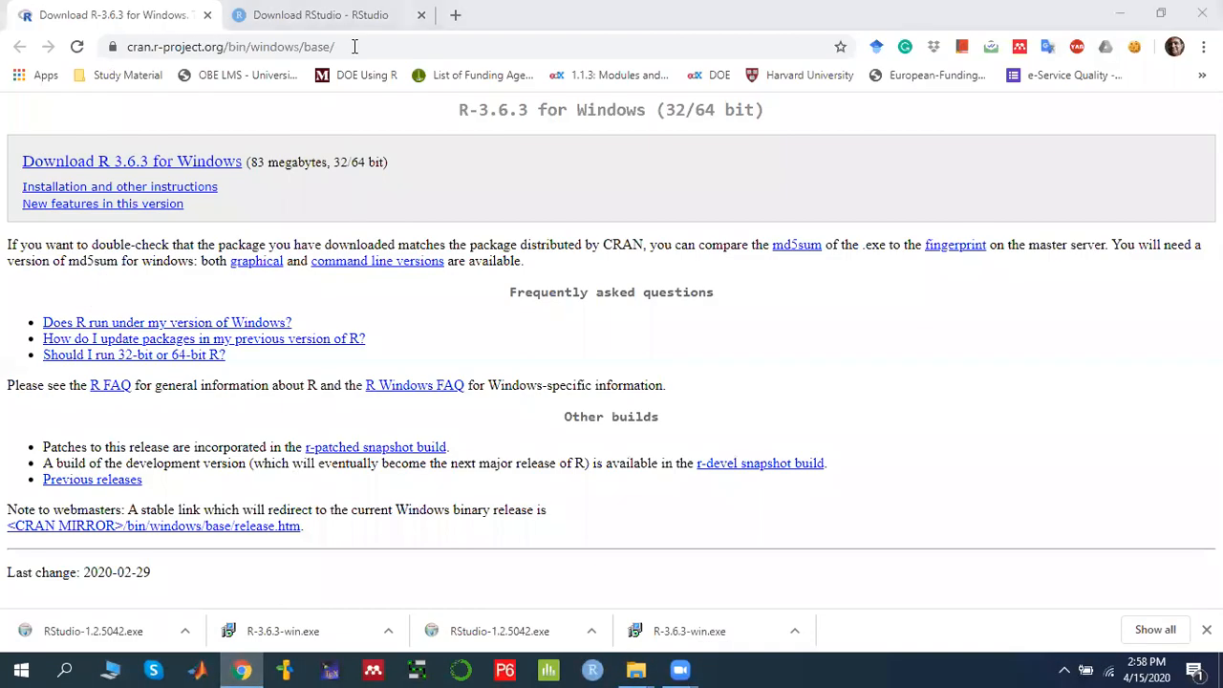
left_click(343, 15)
left_click(274, 46)
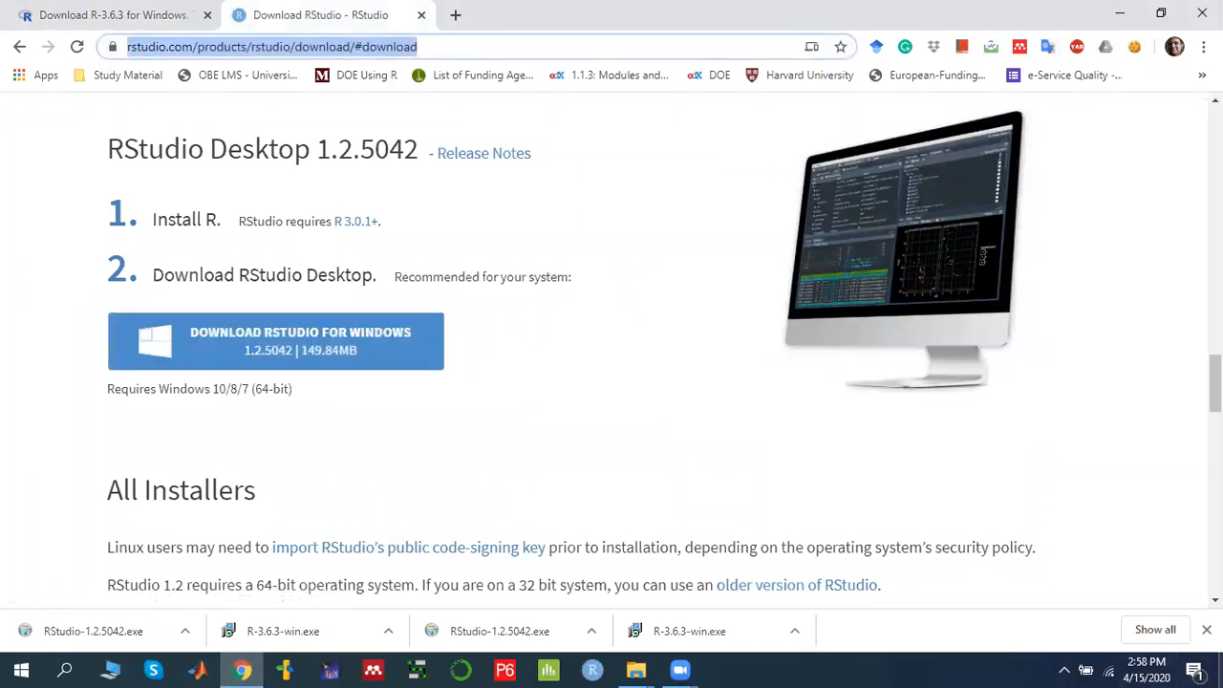
left_click(1220, 669)
Run the RStudio 1.2.5042 installer with the default folder up to the shortcuts choice, and quit without installing.
left_click(106, 508)
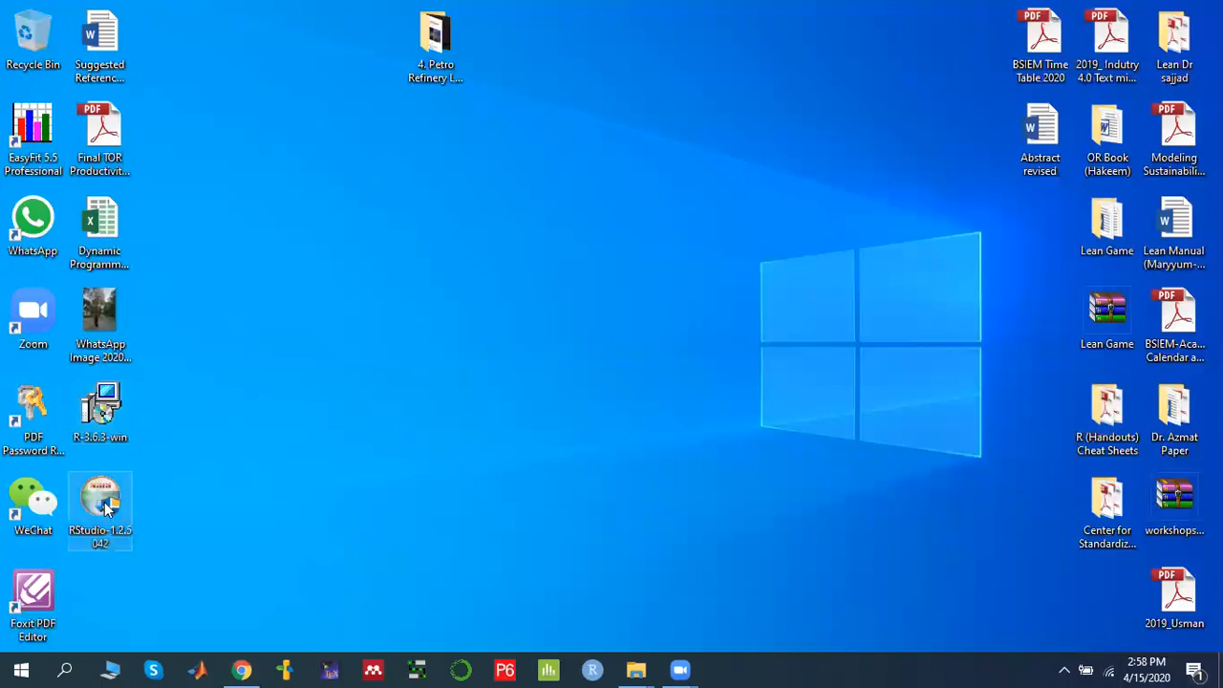
double_click(102, 500)
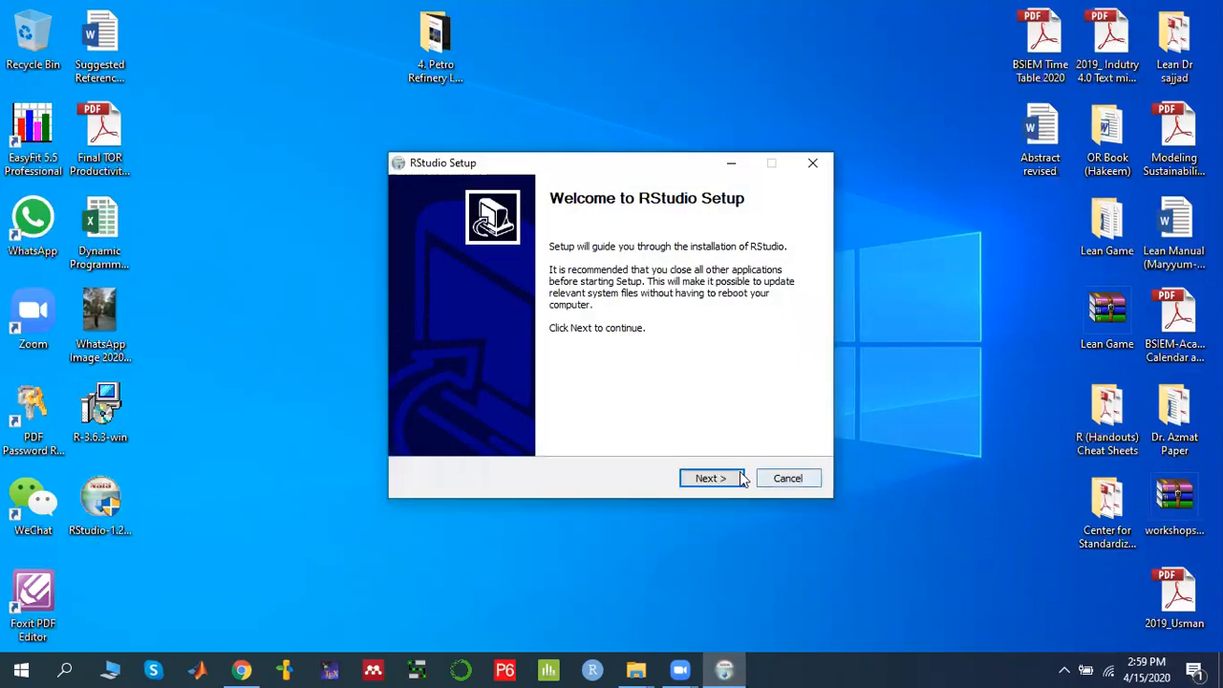
left_click(712, 479)
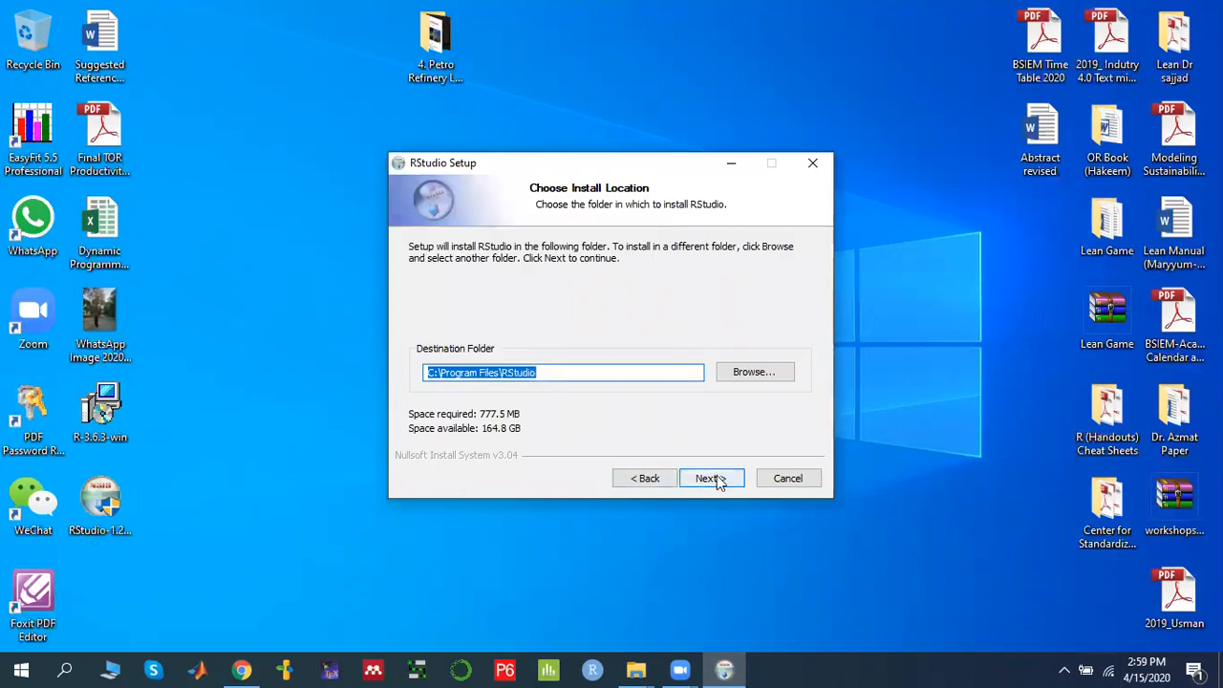
left_click(717, 476)
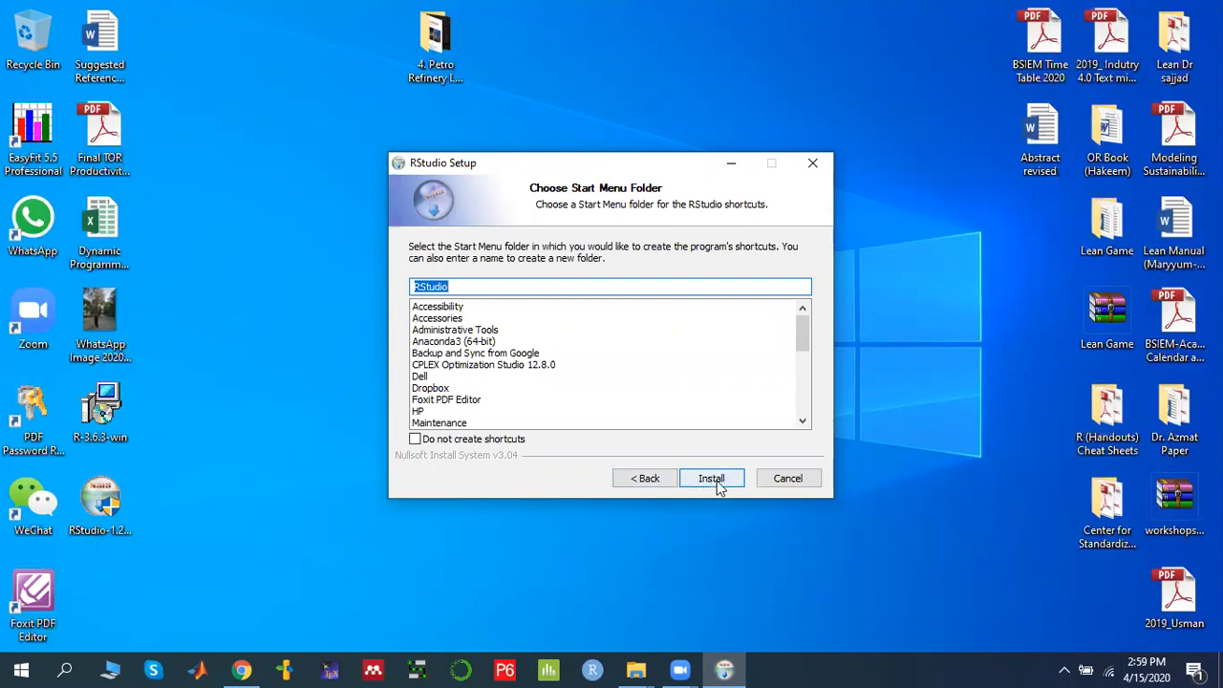
left_click(781, 485)
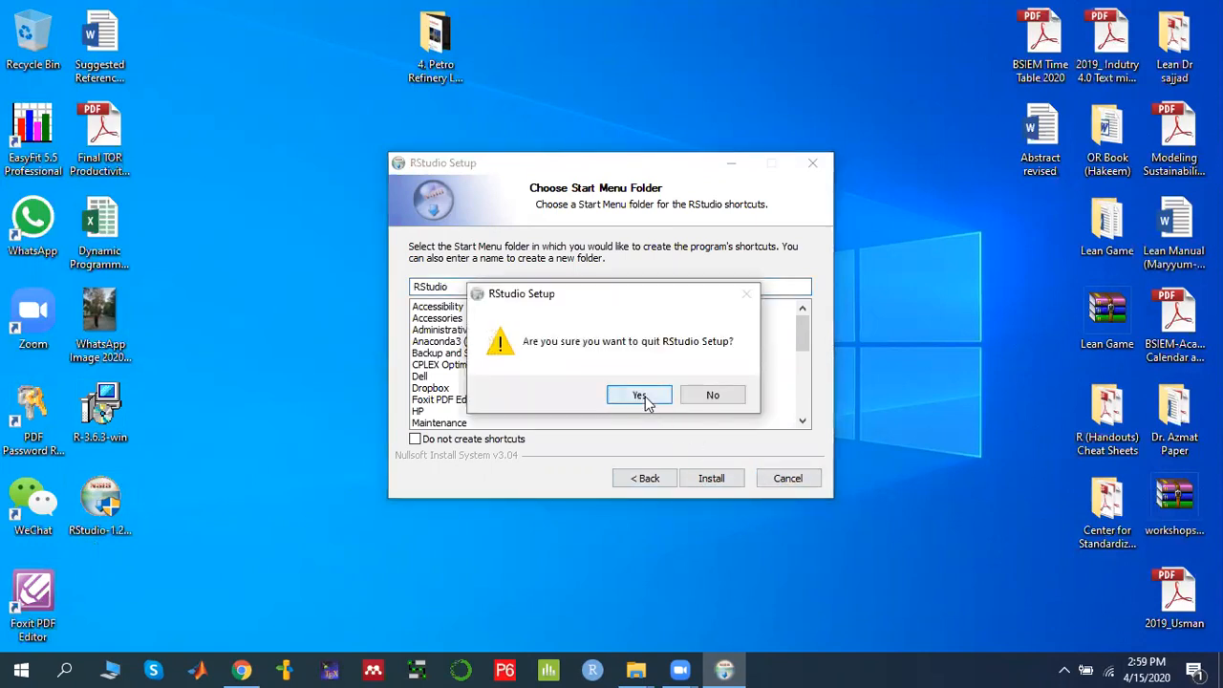
left_click(640, 396)
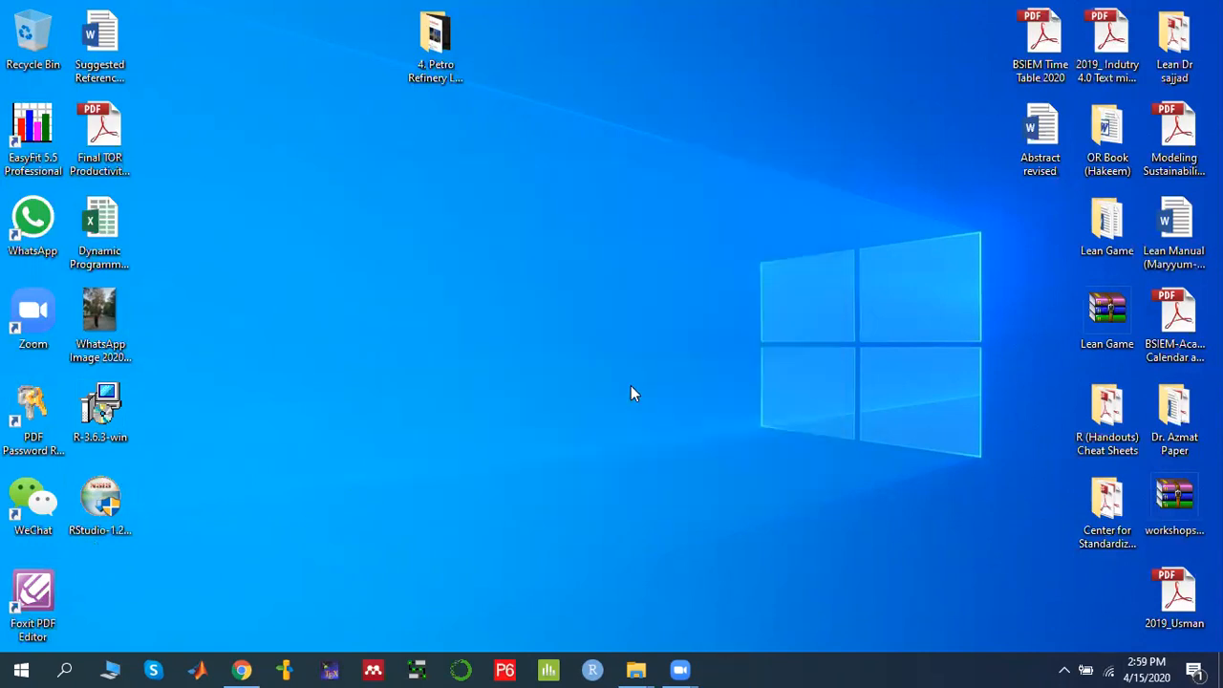
Launch the installed 64-bit R program, R x64 3.6.1.
left_click(21, 669)
scroll(147, 312, "down", 3)
scroll(147, 311, "down", 10)
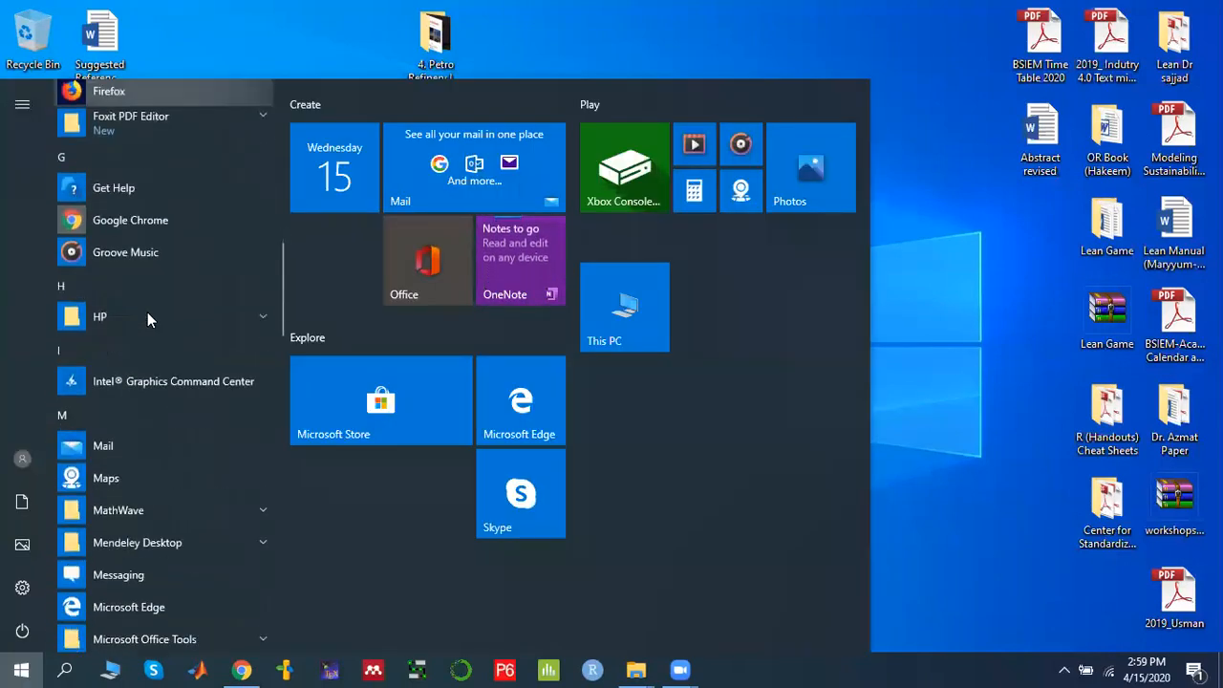
scroll(148, 313, "down", 8)
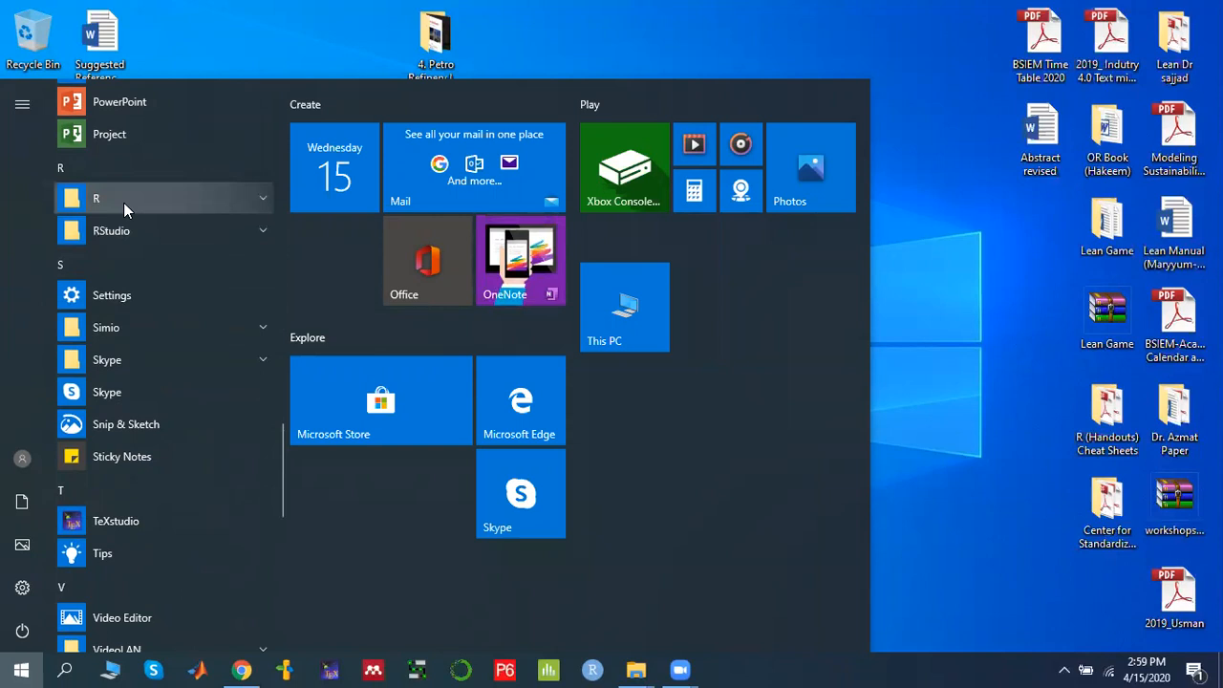
left_click(123, 203)
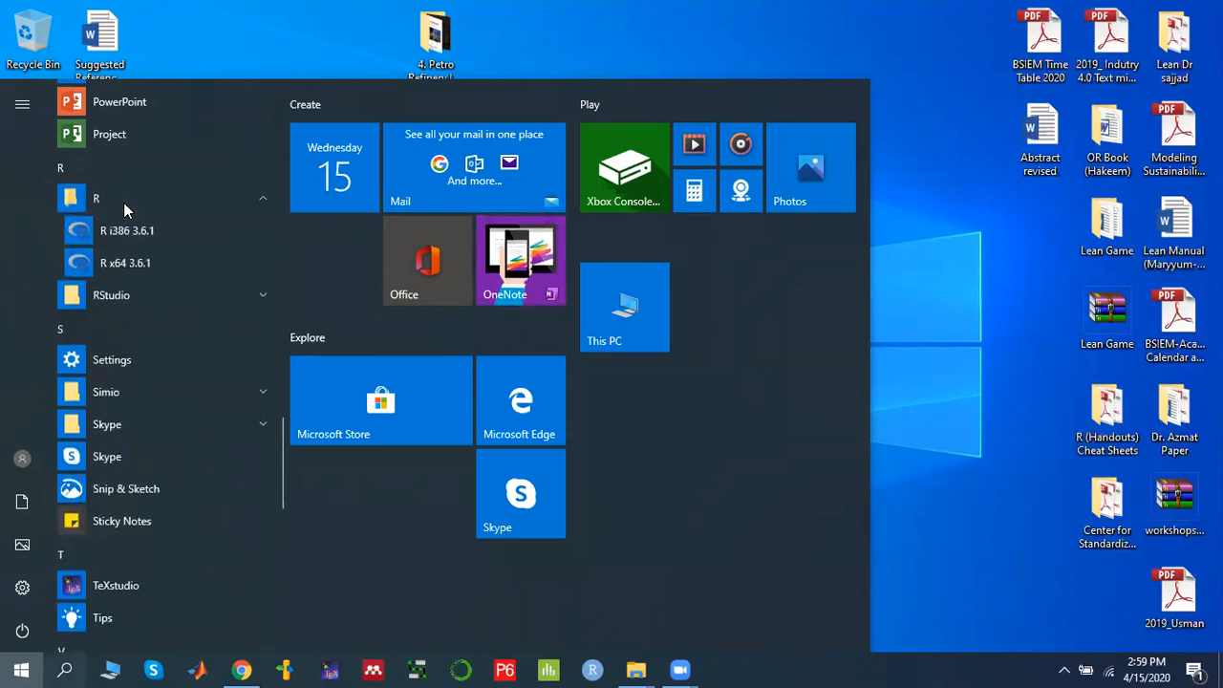
left_click(127, 264)
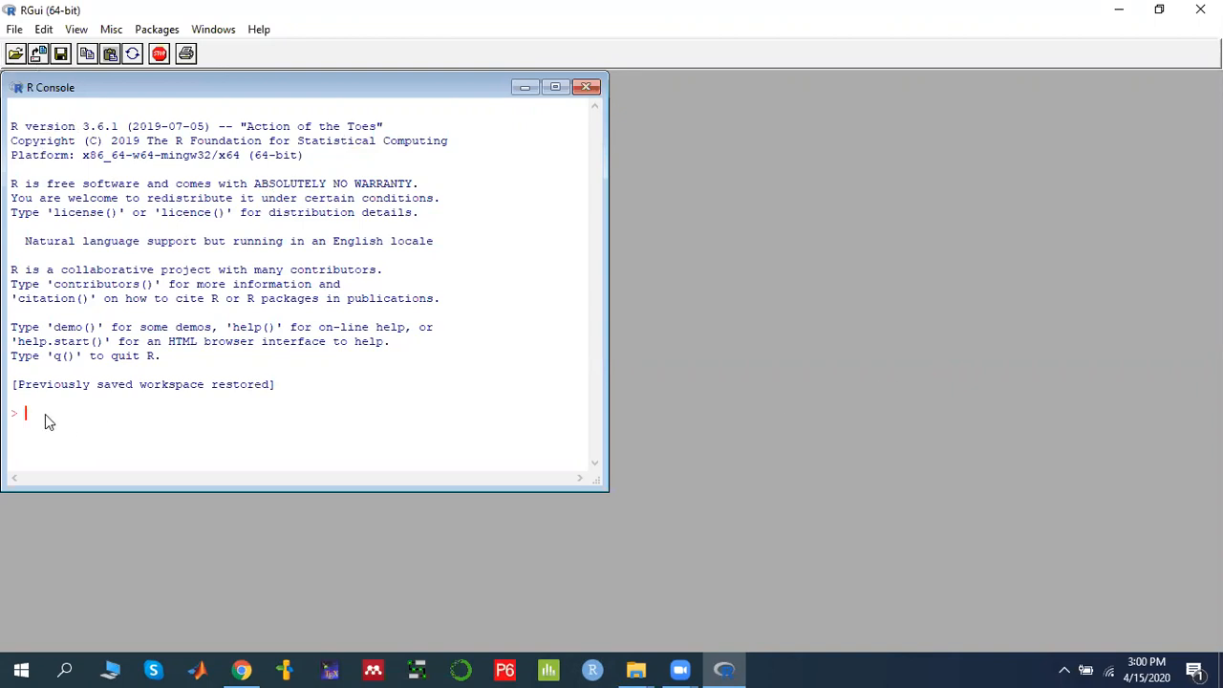
Calculate 2+2 and 3-4 in the R Console.
type("2+2")
key("Return")
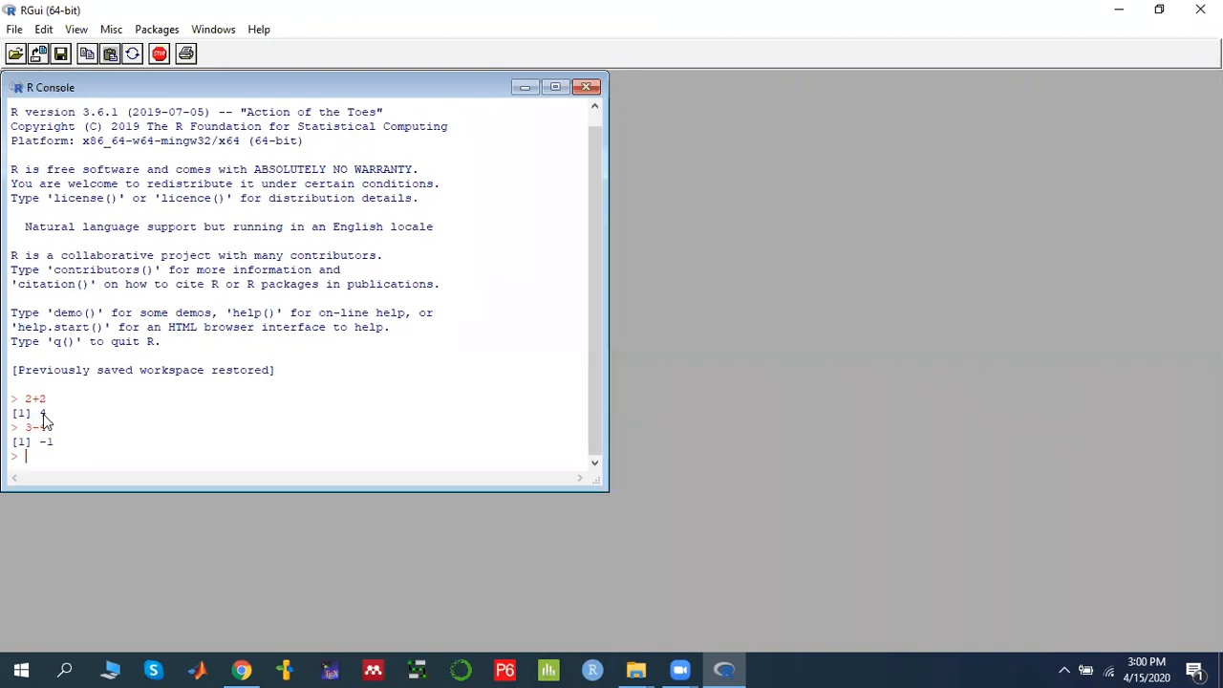
Create a new R script and place its editor window beside the R Console.
left_click(15, 29)
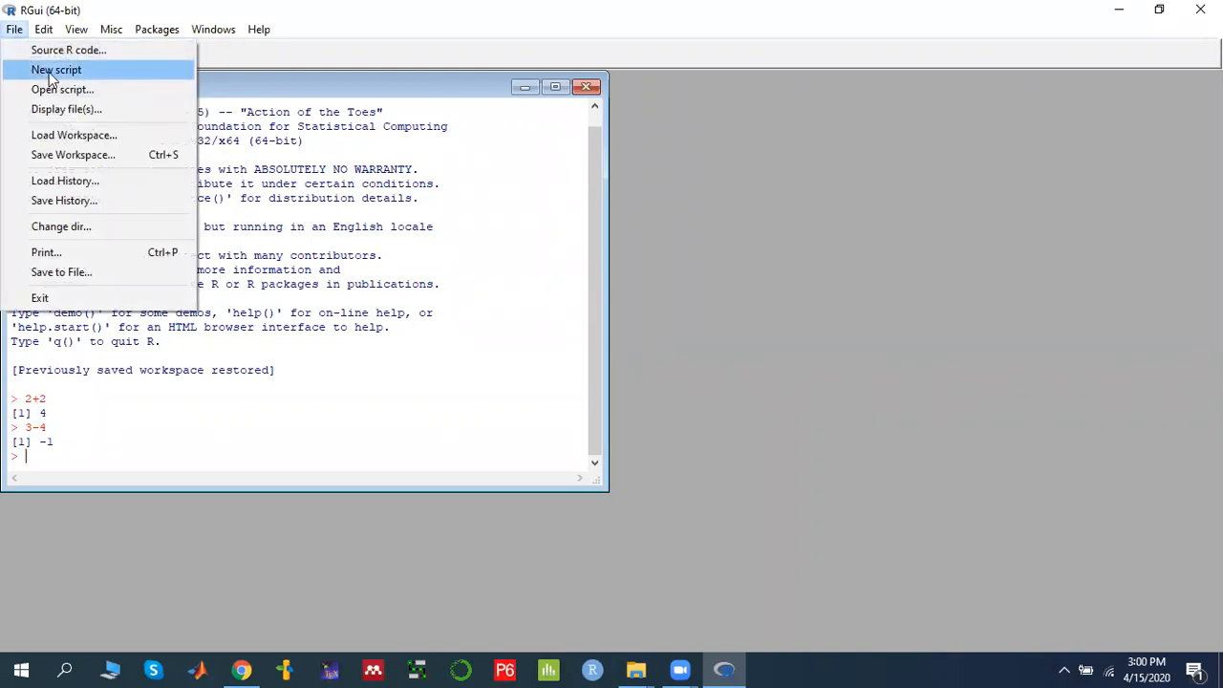
left_click(49, 72)
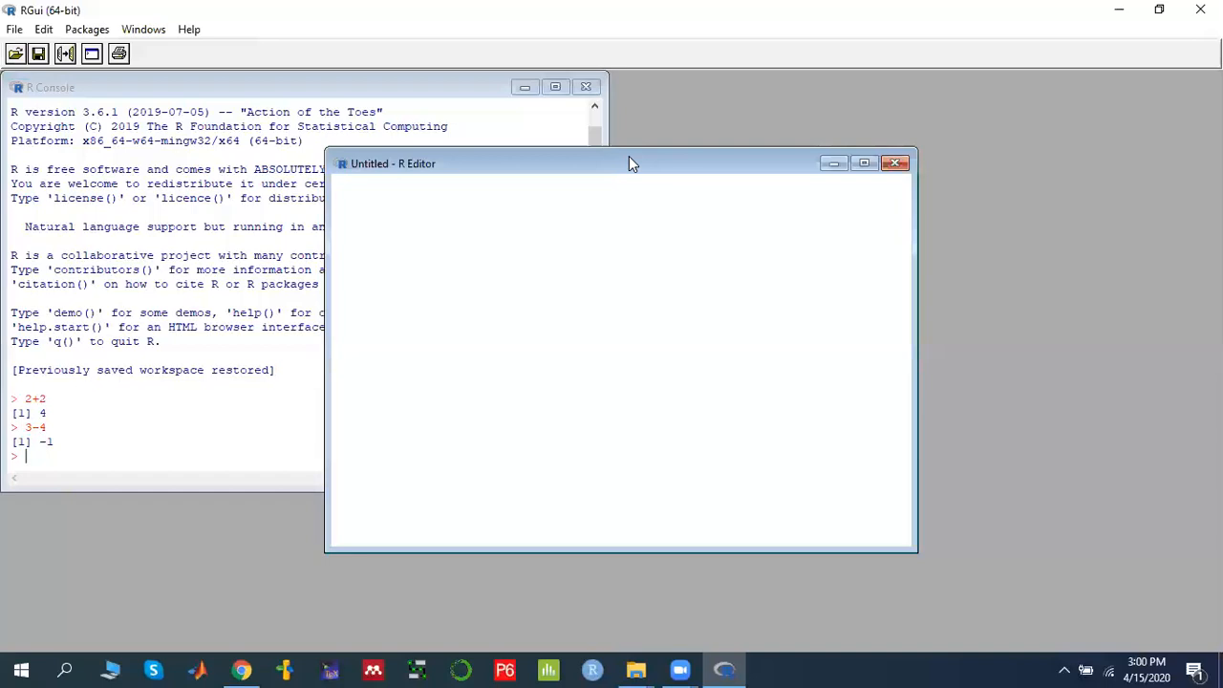
left_click_drag(629, 165, 904, 102)
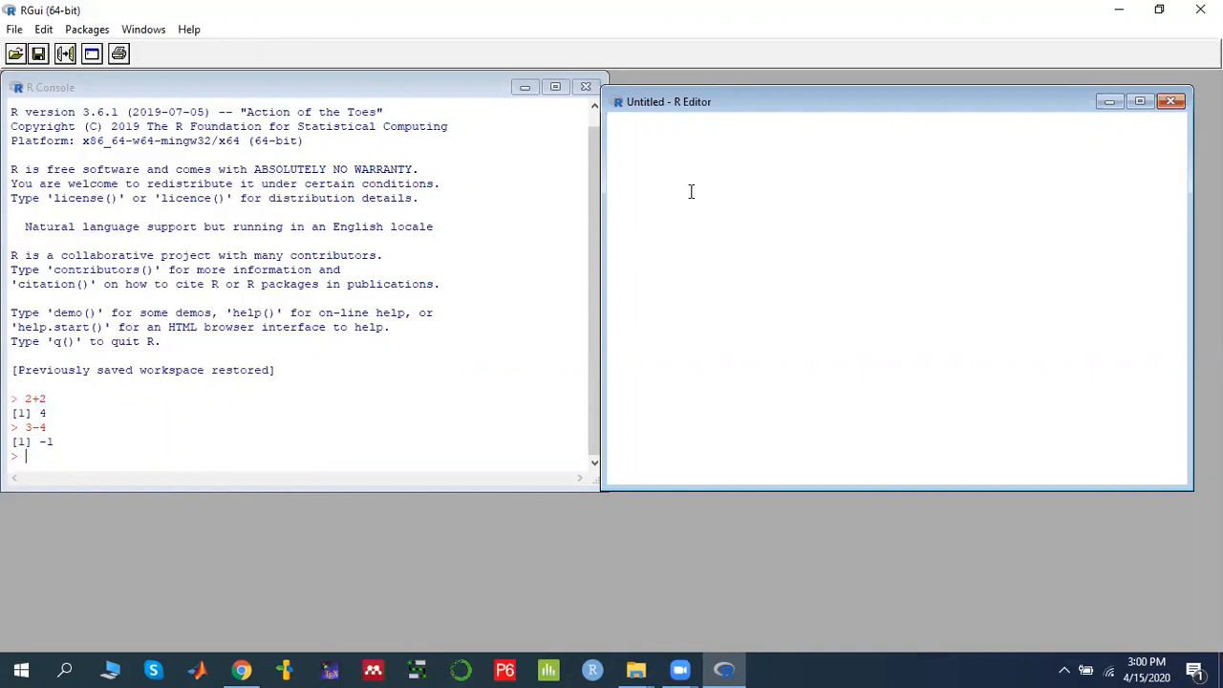
Write 2+2 and 3-4 on separate lines of the script and run both lines.
type("2+2 ")
type("3-4")
left_click_drag(636, 144, 597, 120)
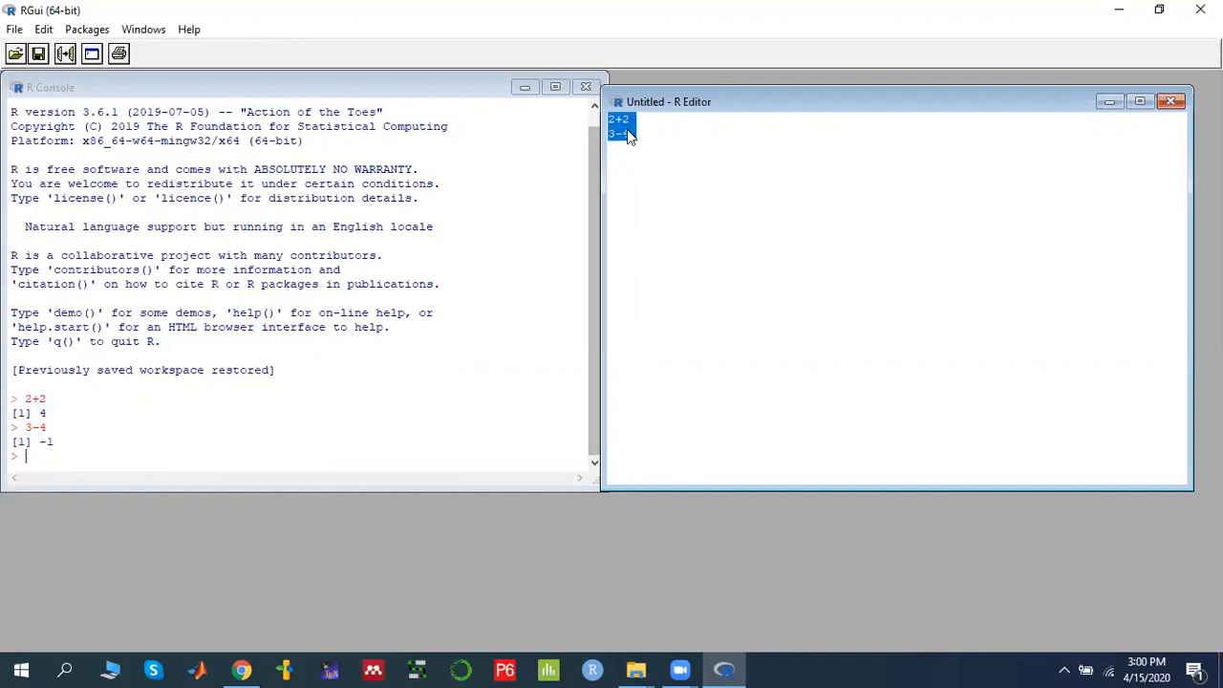
right_click(627, 129)
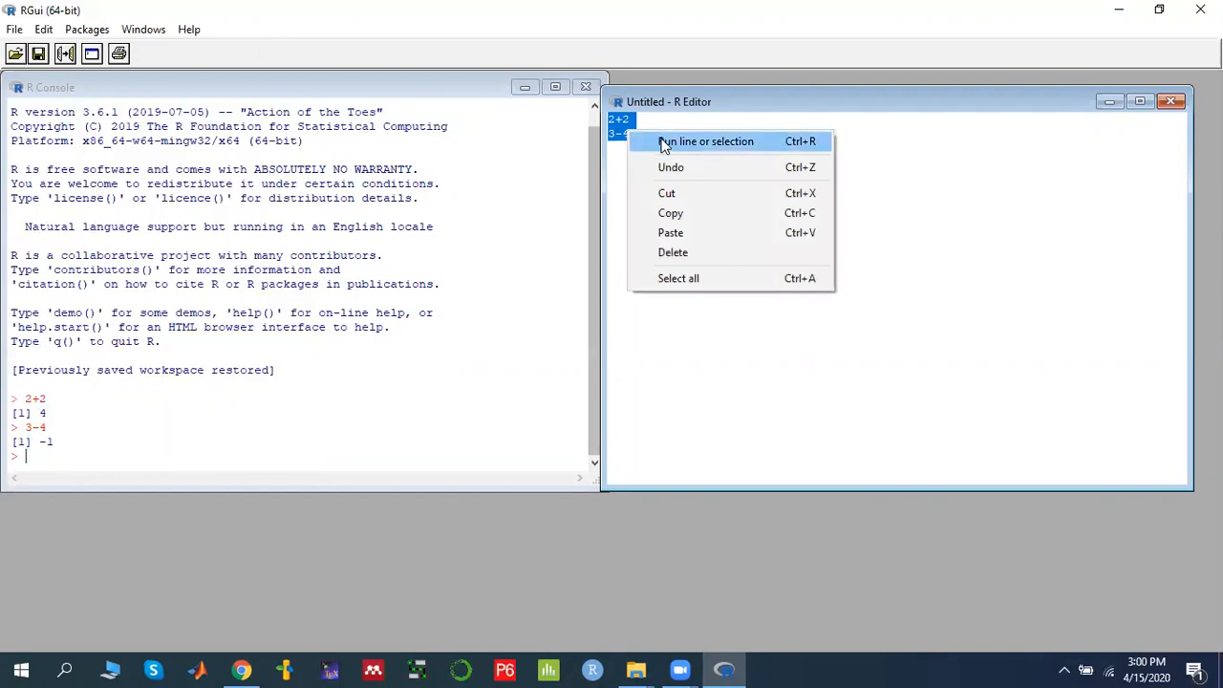
left_click(705, 141)
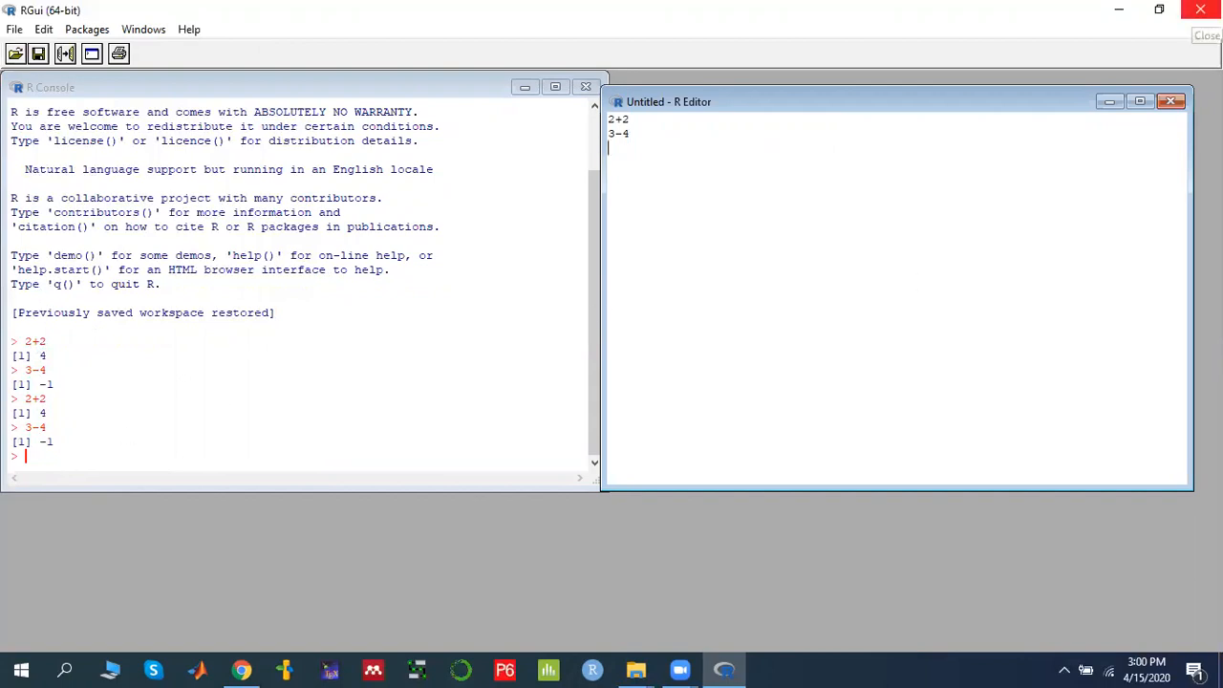
Close RGui without saving the workspace image or the untitled script.
left_click(1200, 10)
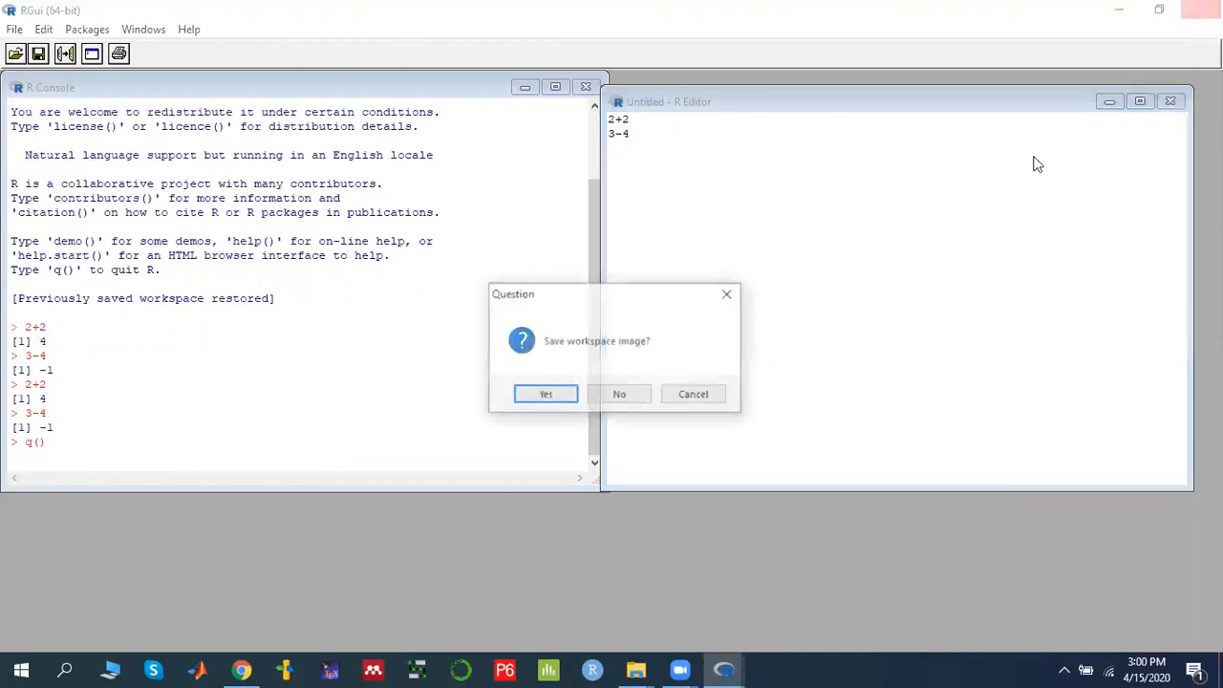
left_click(614, 400)
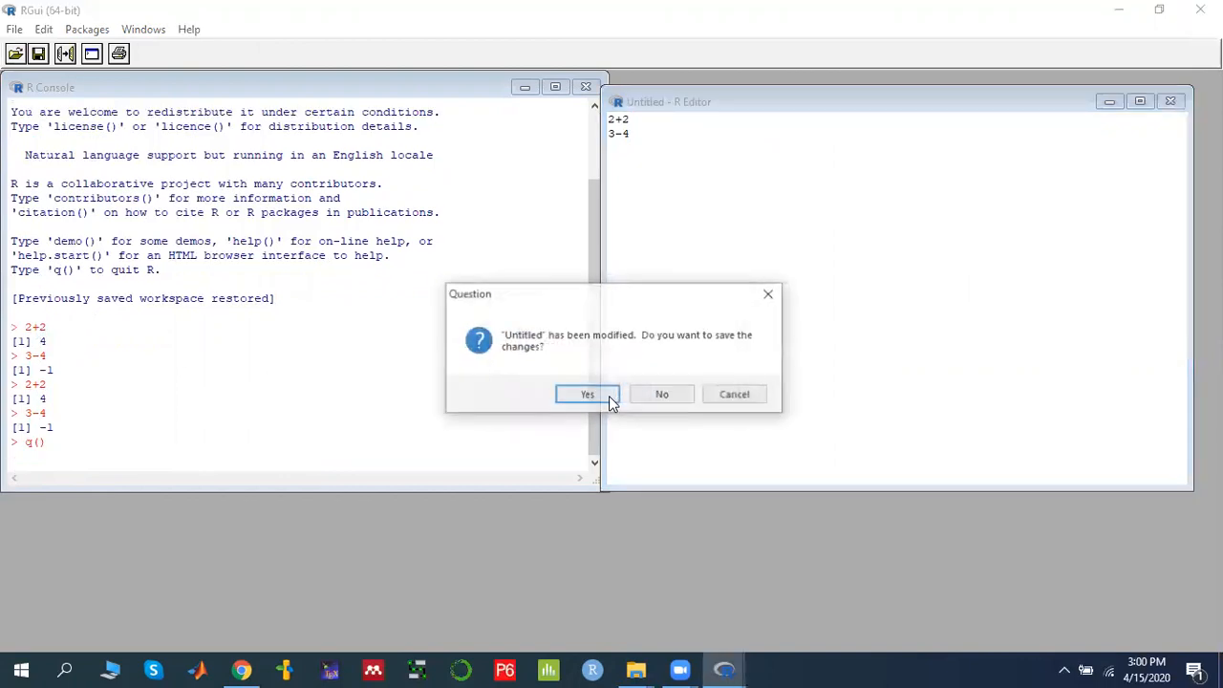
left_click(658, 403)
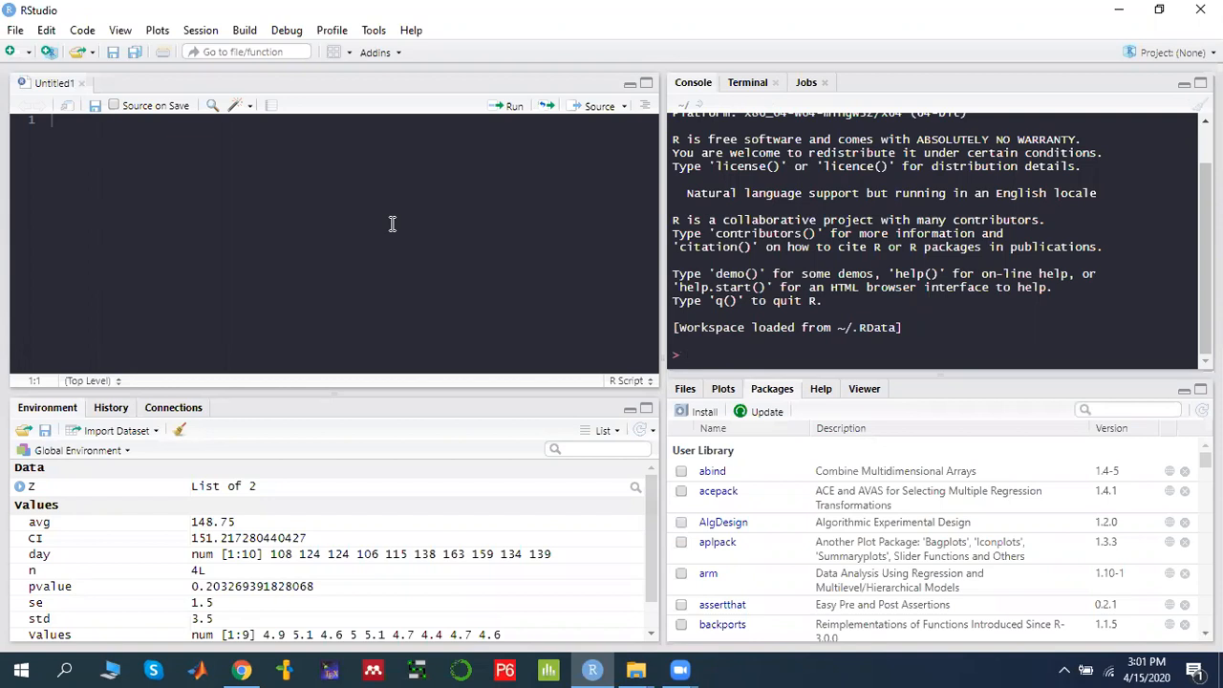
Find the RStudio folder in the Windows list of installed apps and launch RStudio from it.
left_click(17, 669)
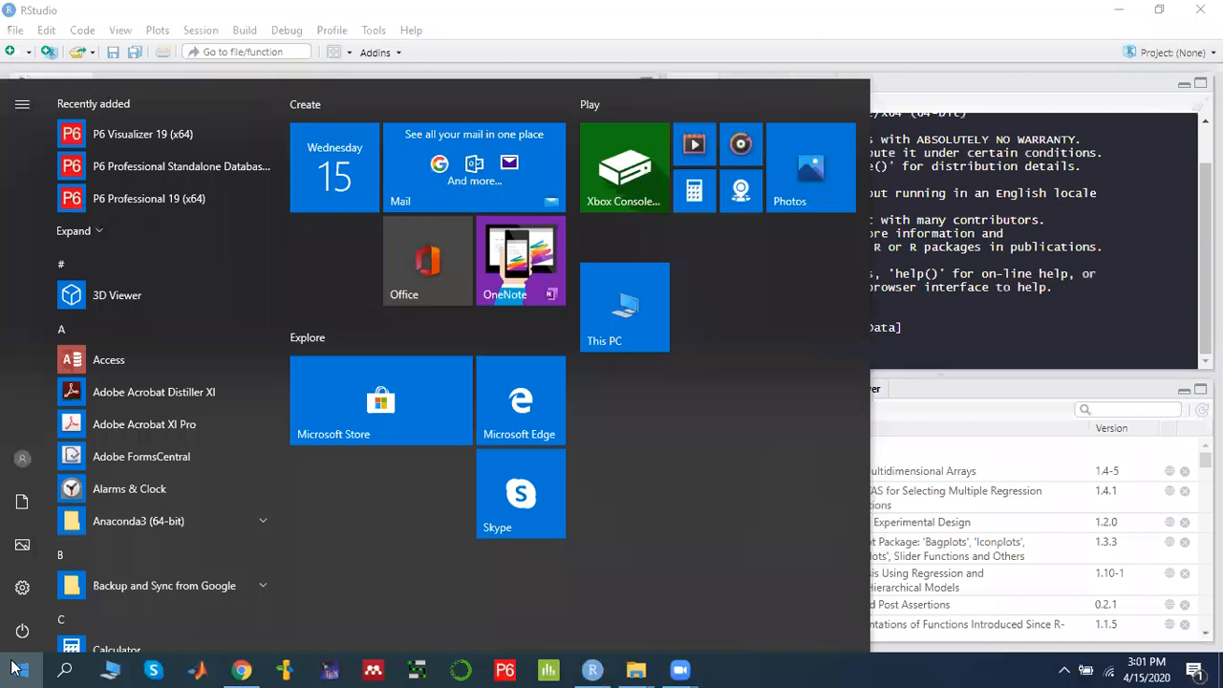
scroll(162, 477, "down", 5)
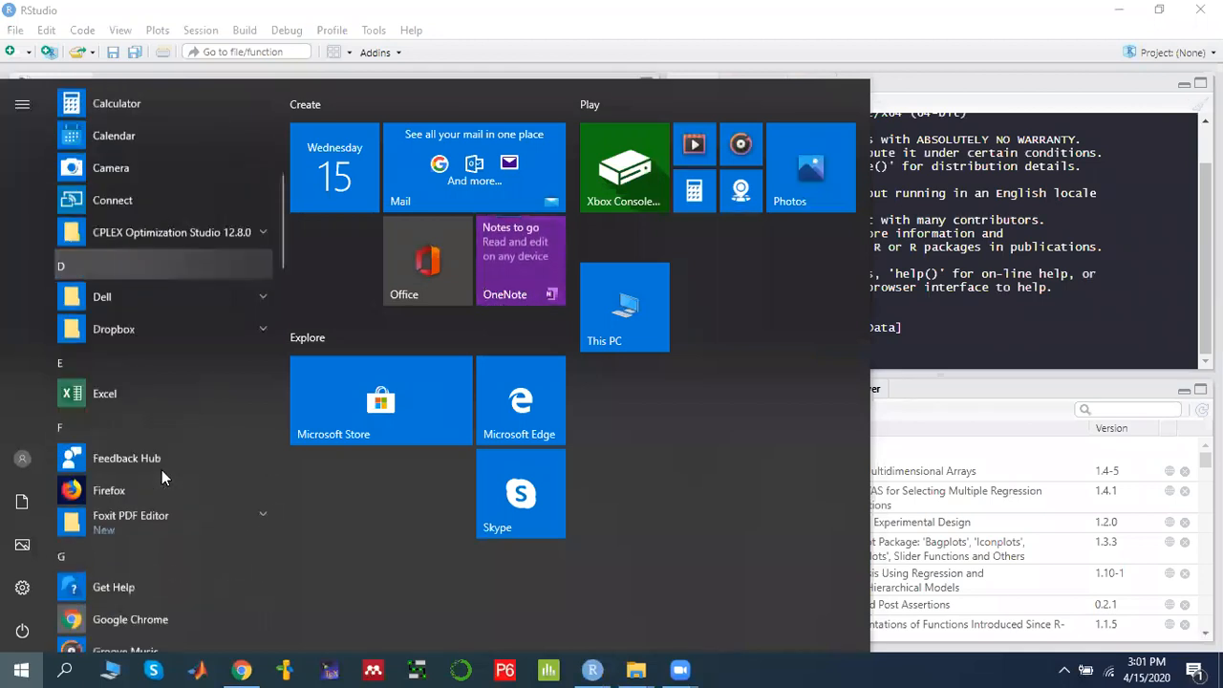
scroll(163, 475, "down", 5)
scroll(162, 469, "down", 8)
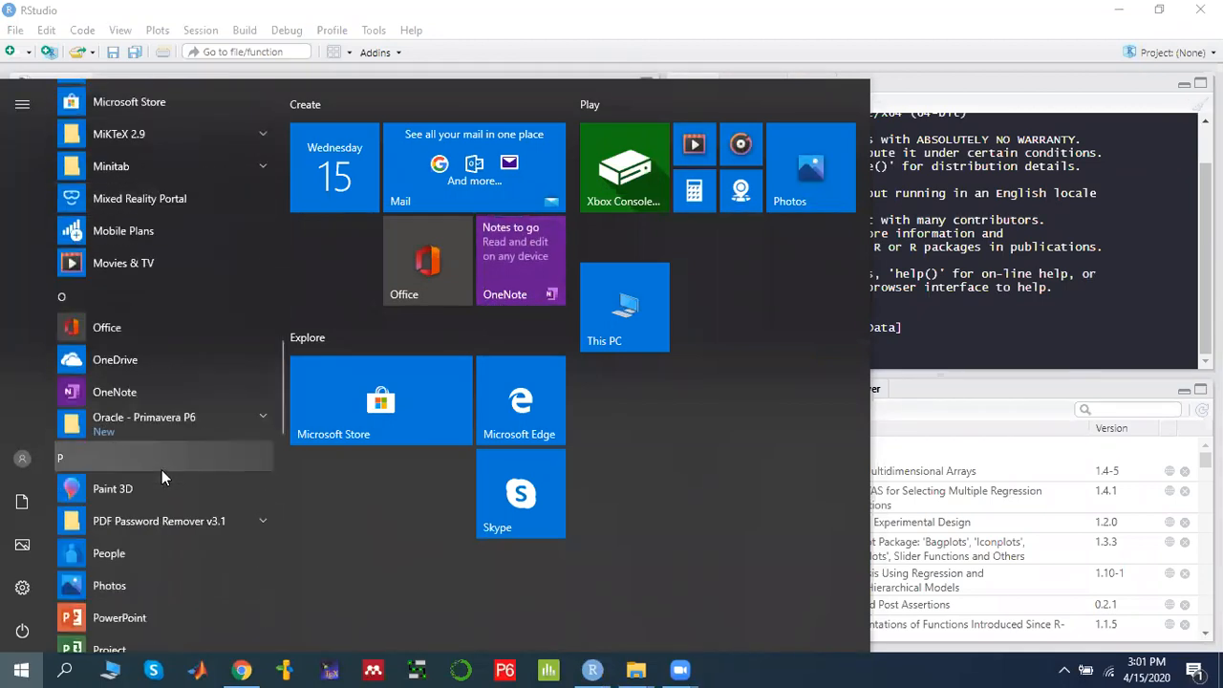
scroll(162, 470, "down", 1)
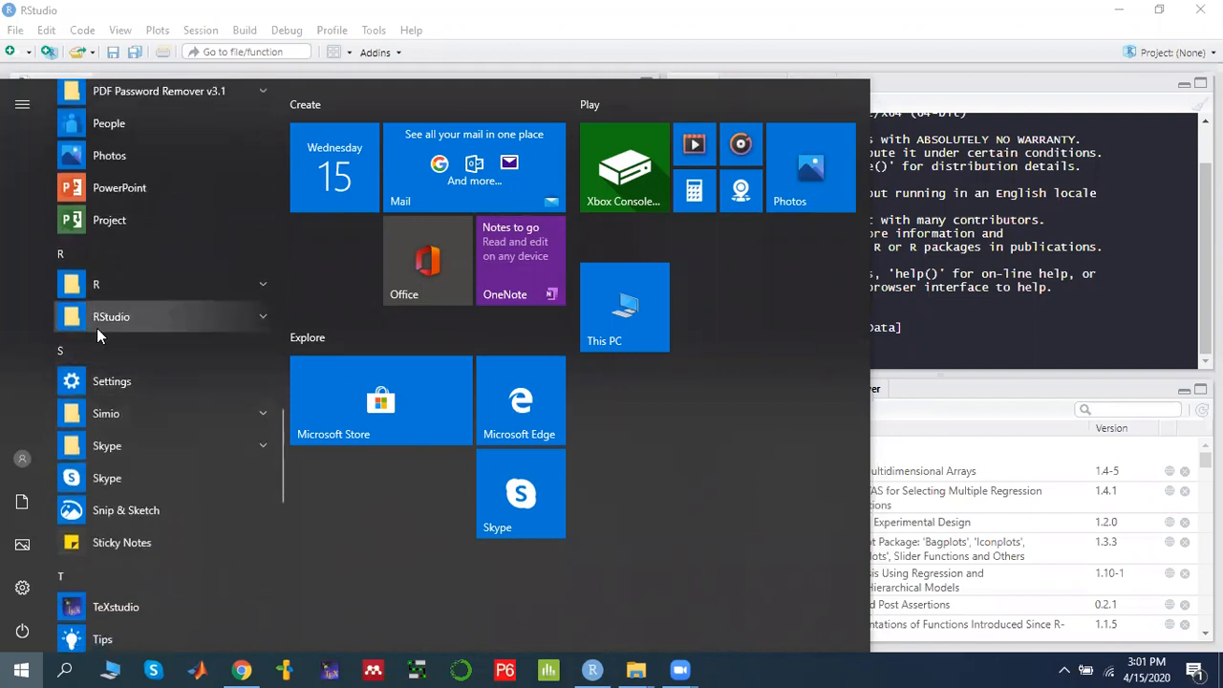
left_click(96, 323)
left_click(113, 352)
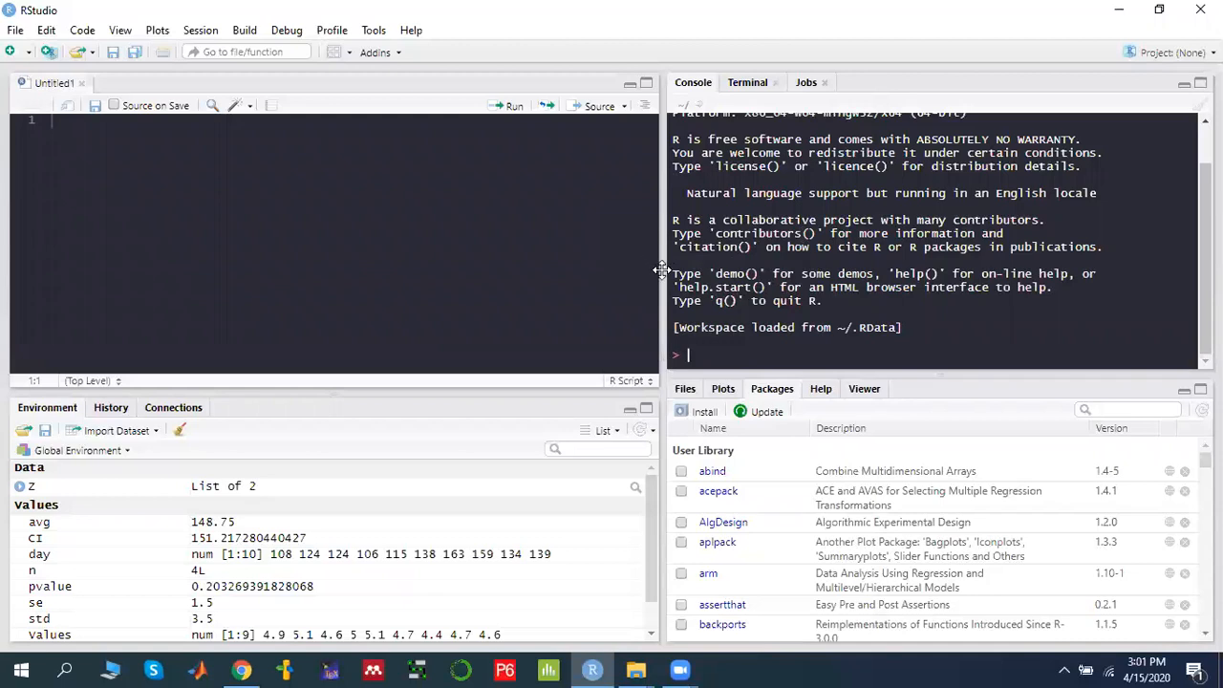
Review the RStudio theme, editor font and editor theme choices in the global appearance options, keeping Dracula as the editor theme.
left_click(373, 29)
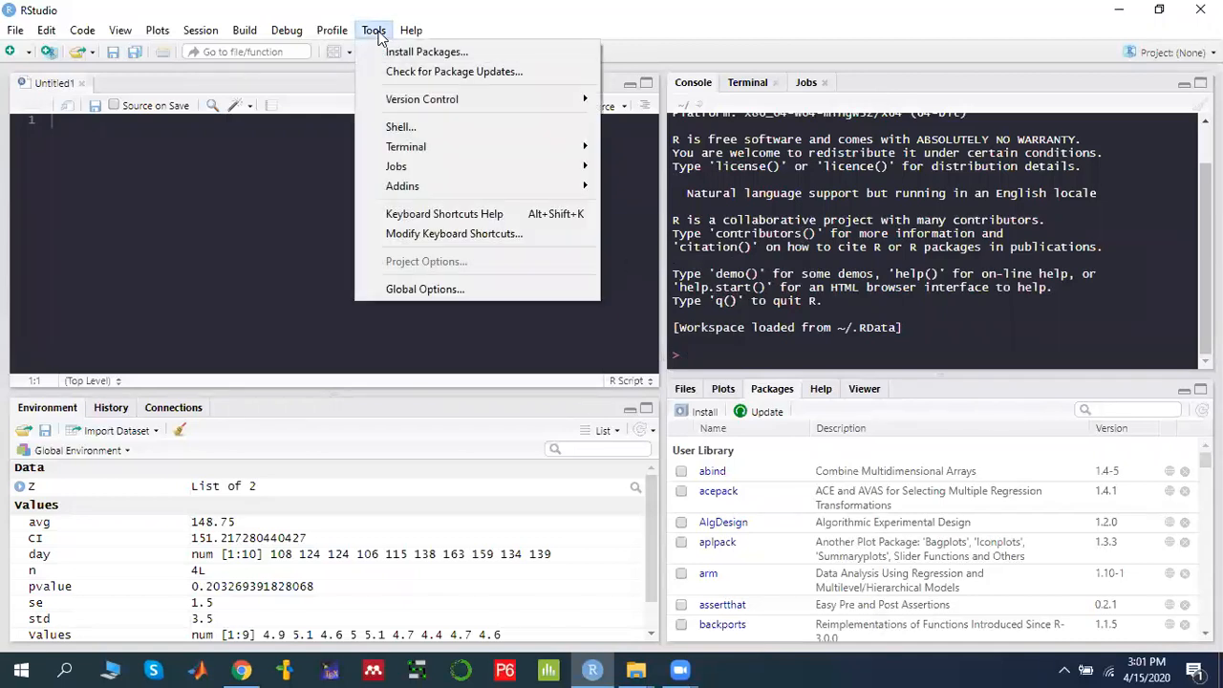
left_click(434, 290)
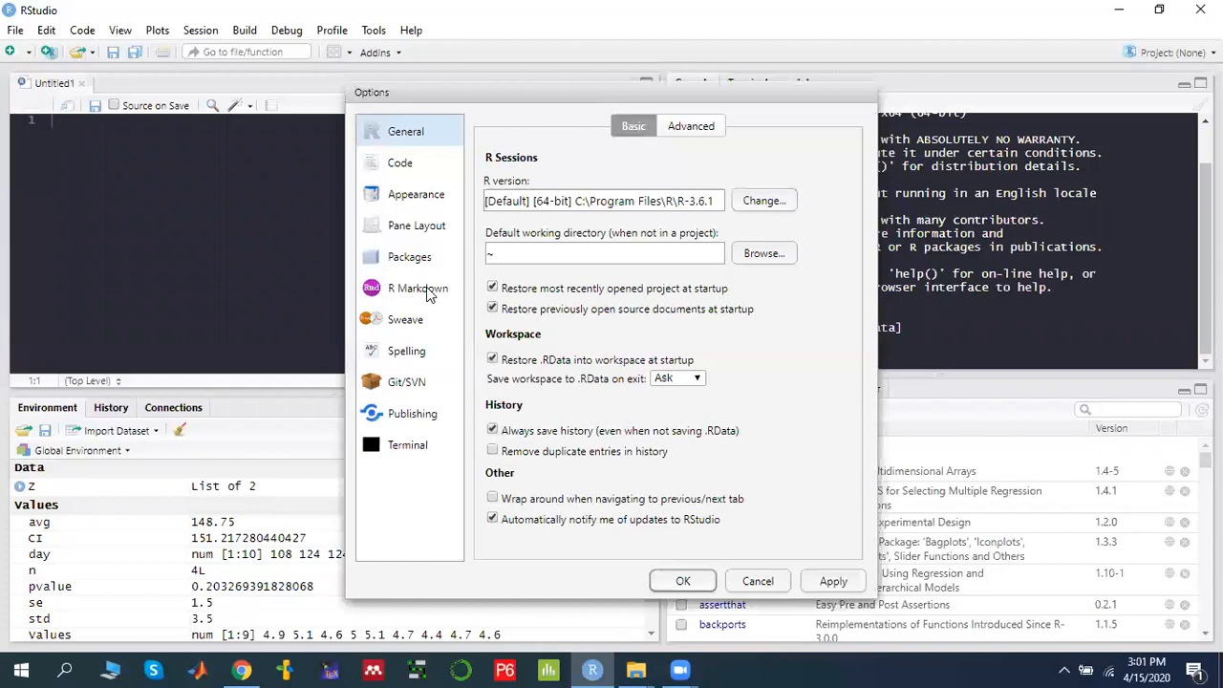
left_click(414, 196)
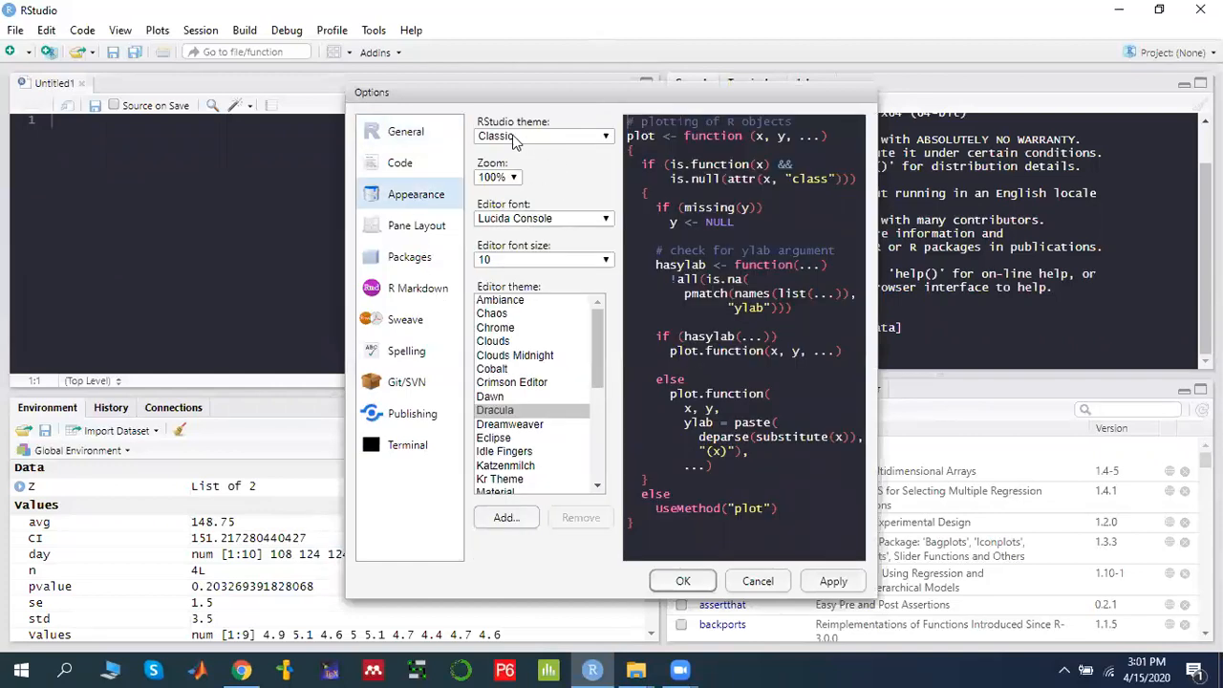
left_click(606, 136)
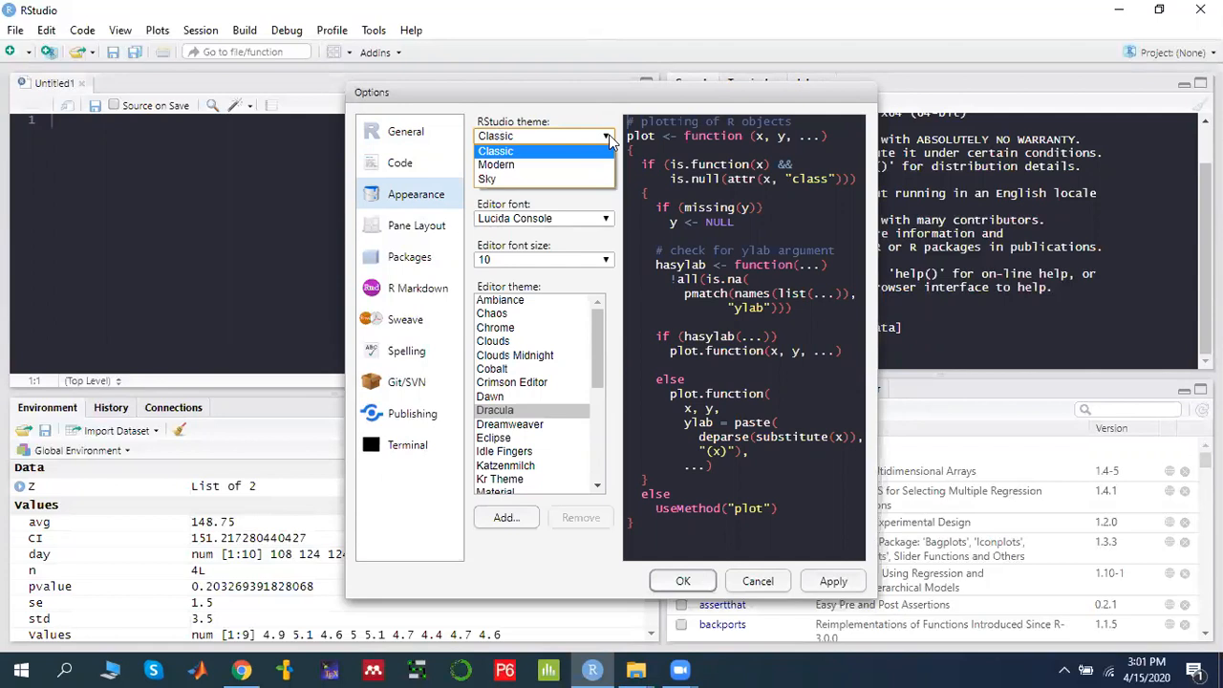
left_click(607, 138)
left_click(606, 220)
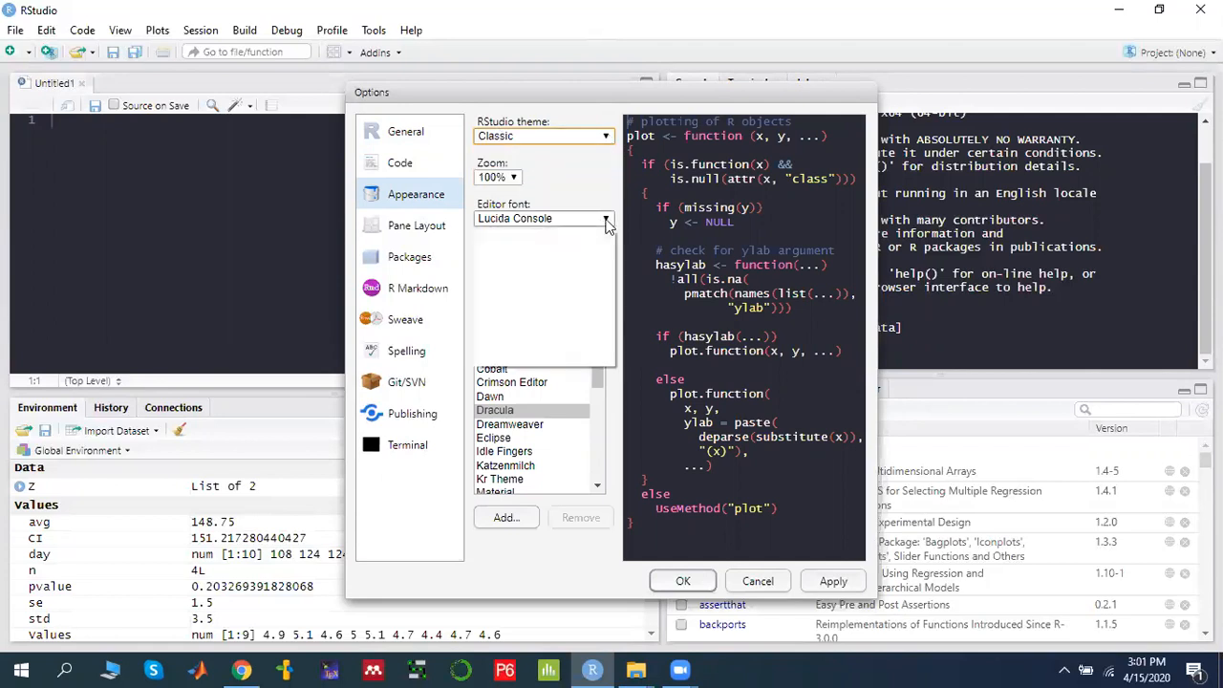
left_click(605, 220)
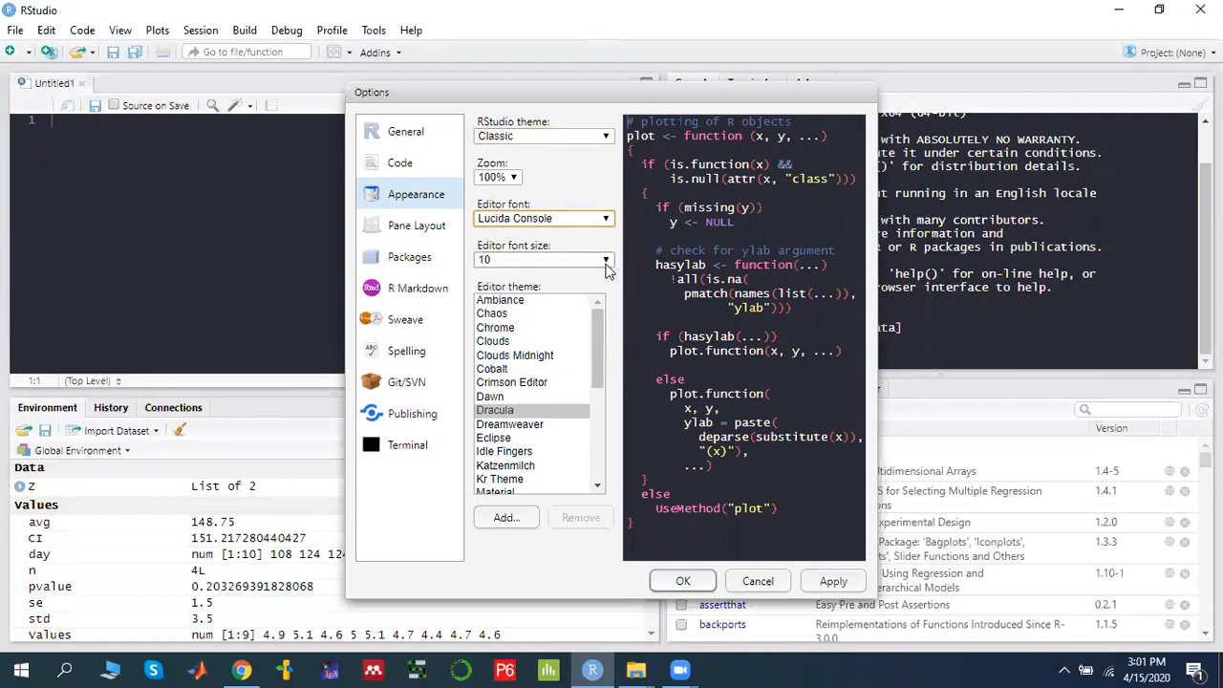
left_click(513, 385)
left_click(513, 393)
left_click(512, 411)
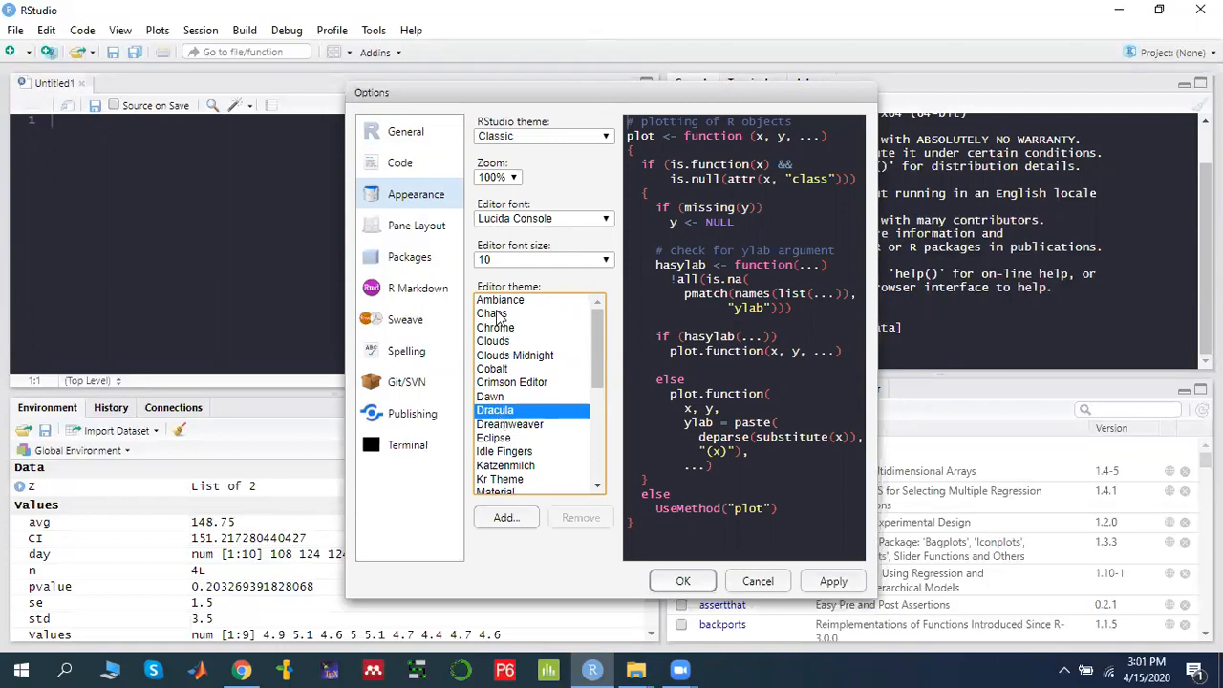
Review the pane layout options for the Source, Console, Environment and Files quadrants, and accept the global options.
left_click(426, 231)
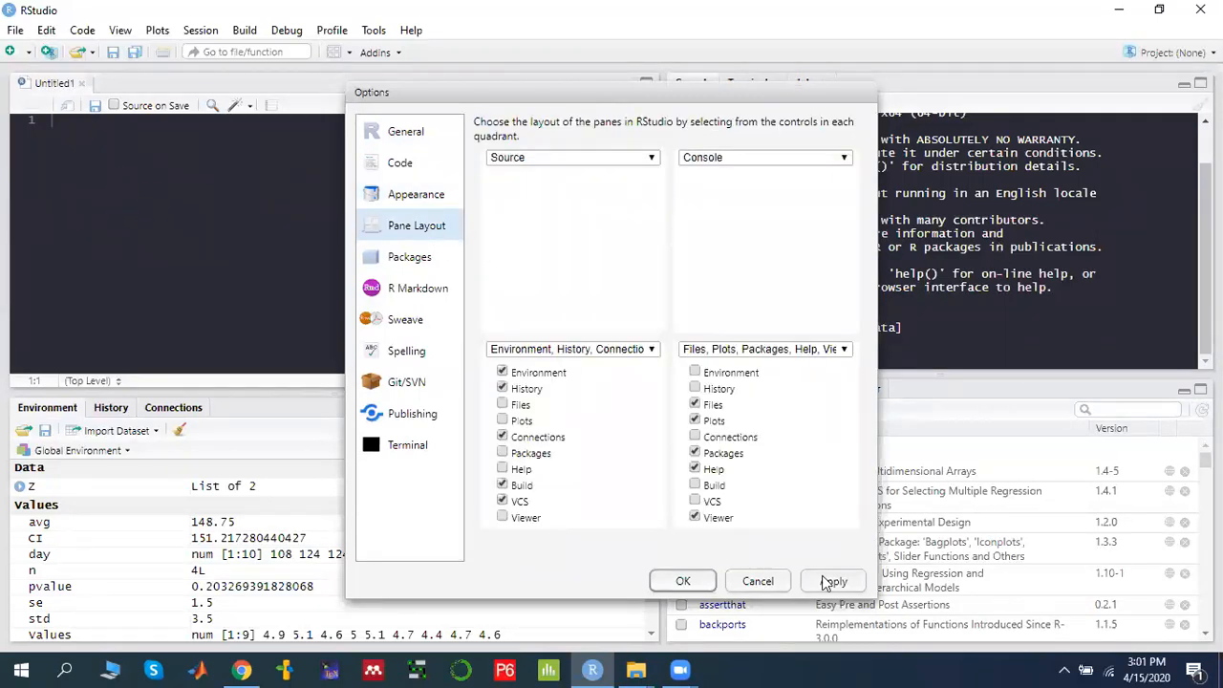
left_click(653, 160)
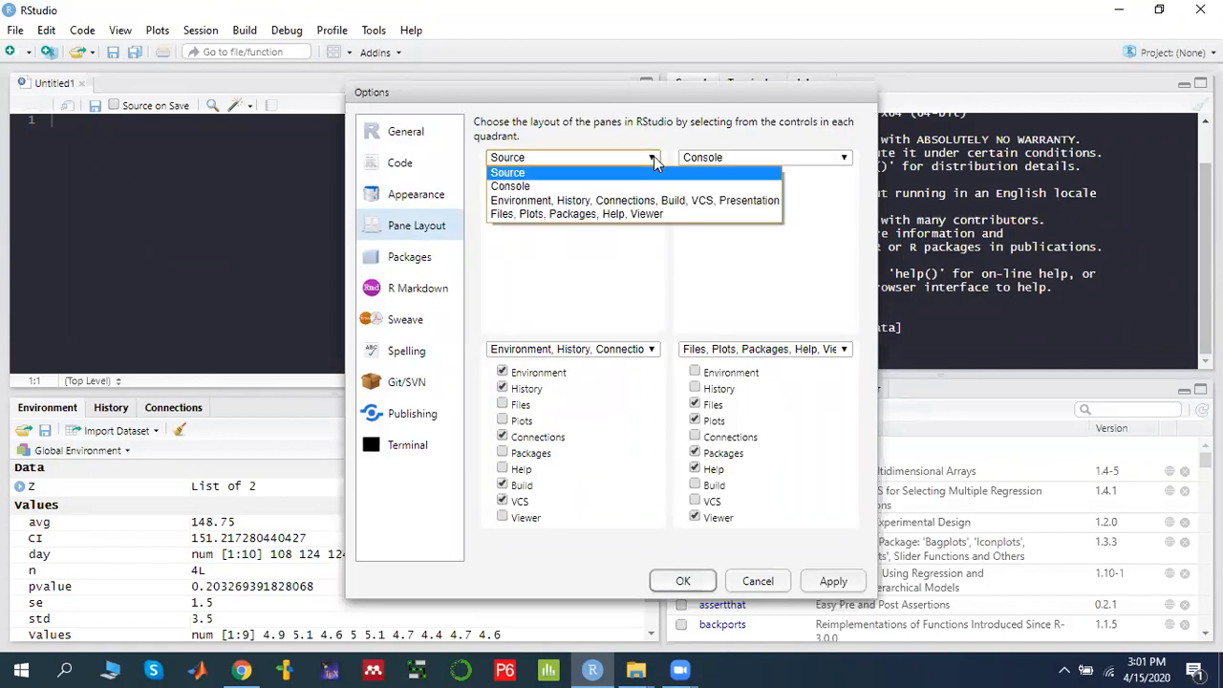
left_click(654, 162)
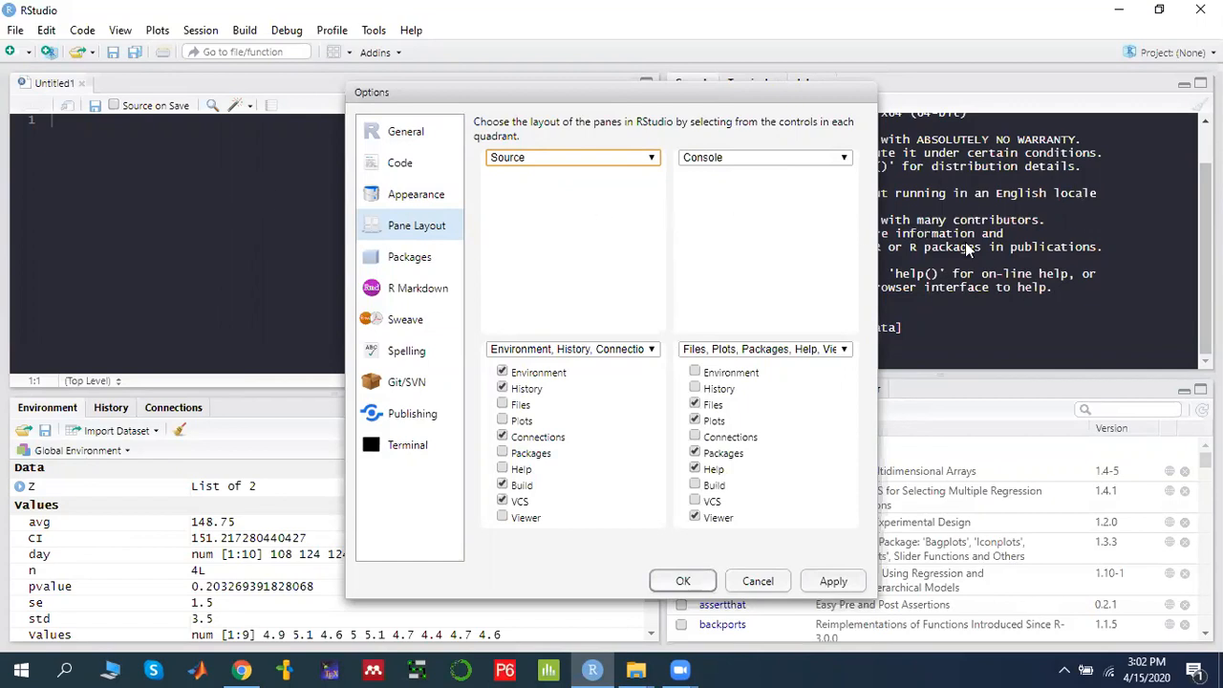
left_click(757, 200)
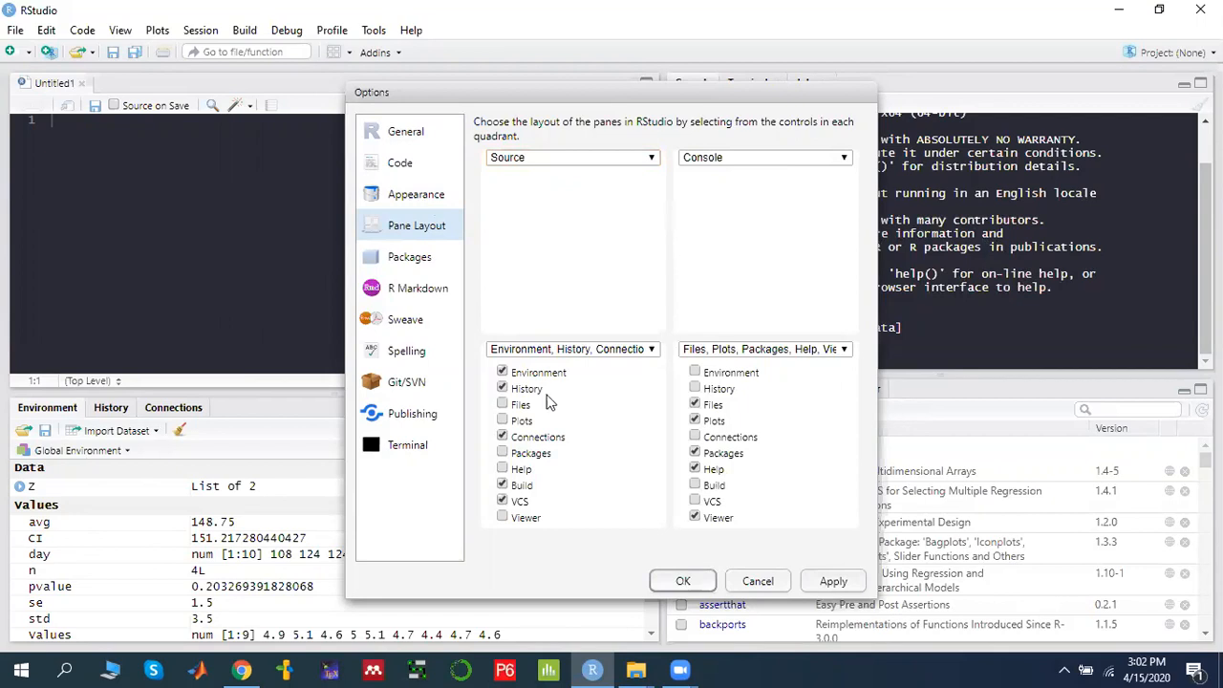
left_click(658, 351)
left_click(657, 351)
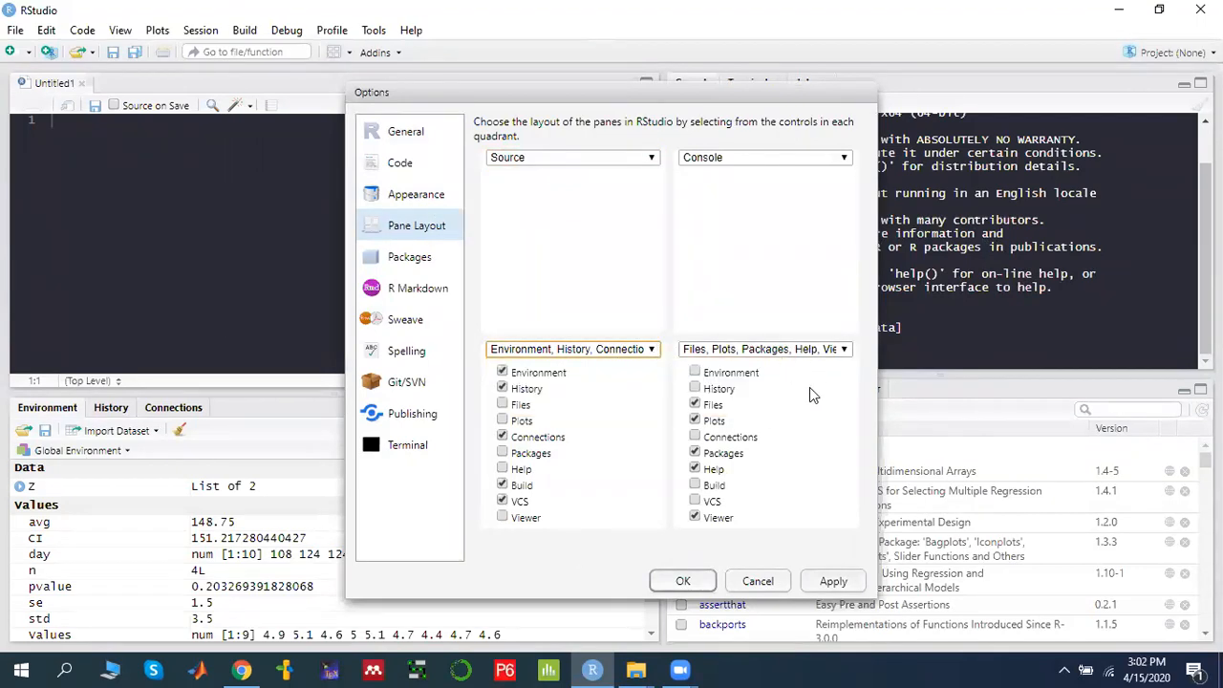
left_click(683, 582)
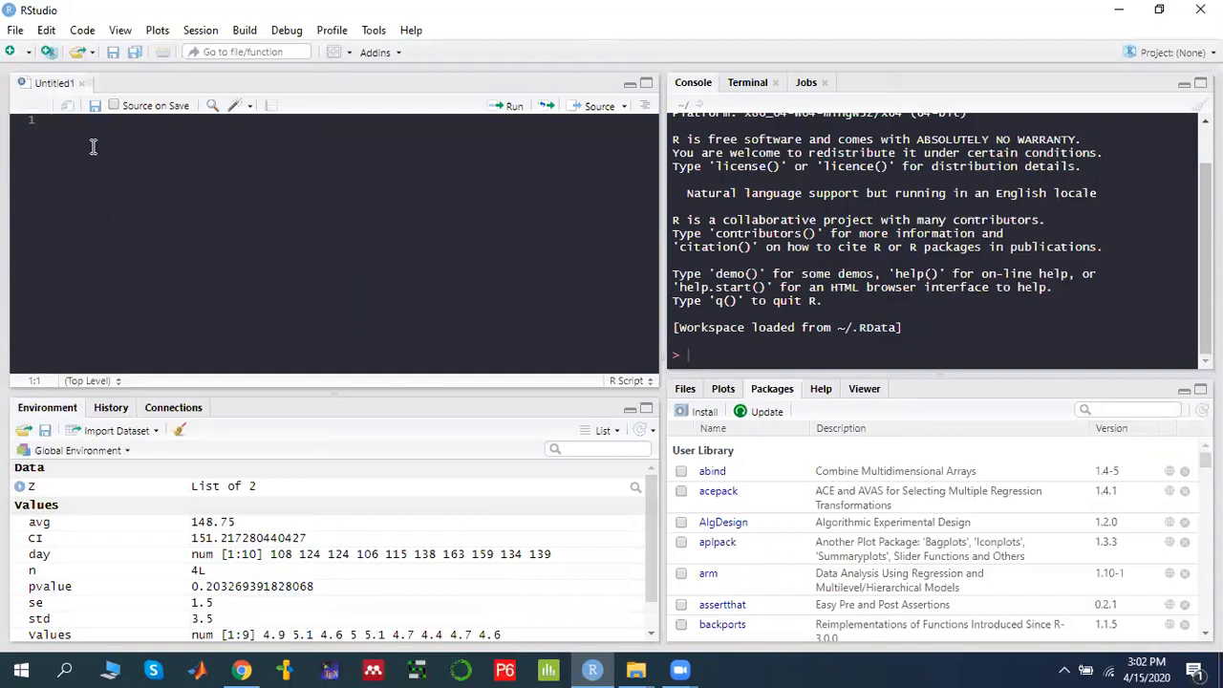
Write 2+2 in the untitled script, run the line and highlight its output in the console.
type("2+2")
left_click(512, 107)
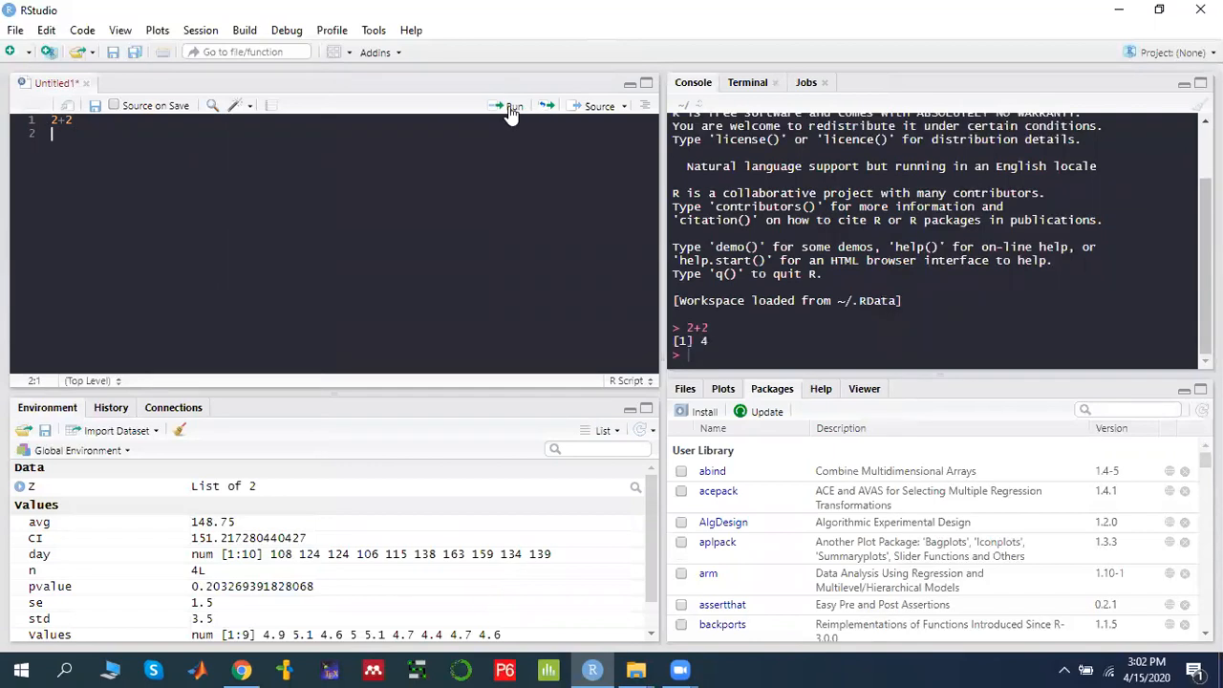
left_click_drag(688, 327, 726, 342)
left_click(798, 315)
Look through the history of executed commands and return to the list of environment variables.
left_click(105, 411)
scroll(177, 573, "up", 1)
scroll(160, 570, "down", 1)
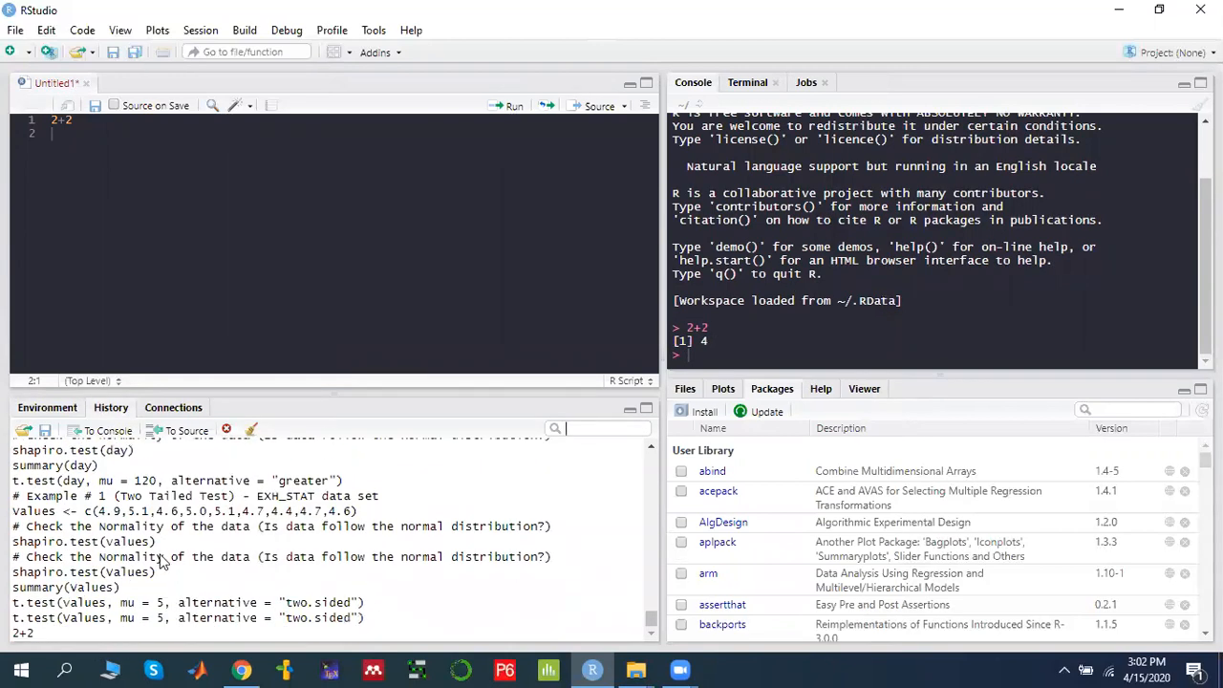
left_click(53, 409)
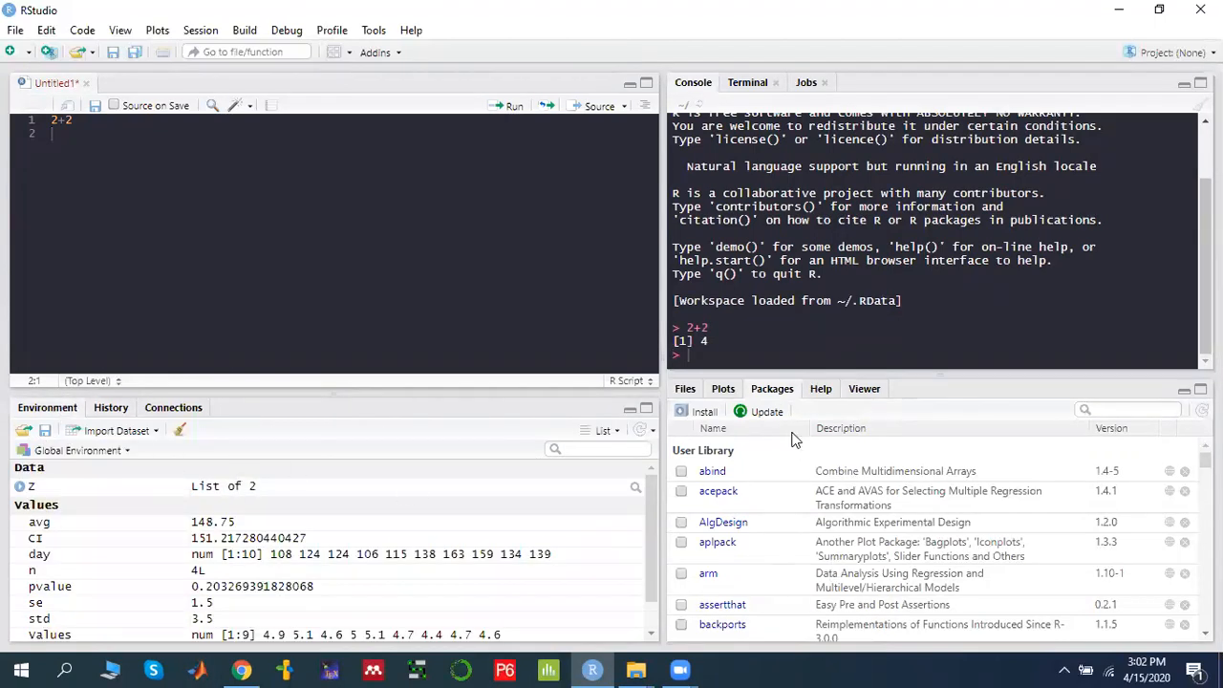
Look through the files in the home folder and view the area where plots are shown.
left_click(688, 390)
scroll(774, 502, "down", 2)
scroll(775, 567, "up", 2)
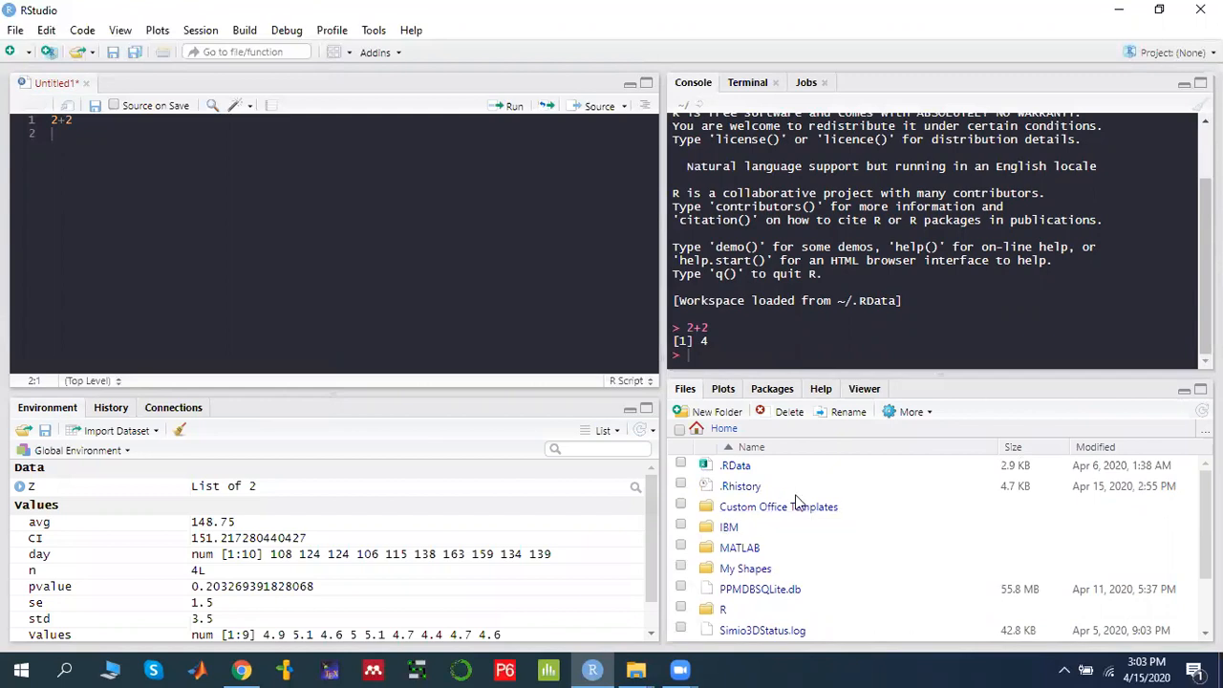
left_click(726, 389)
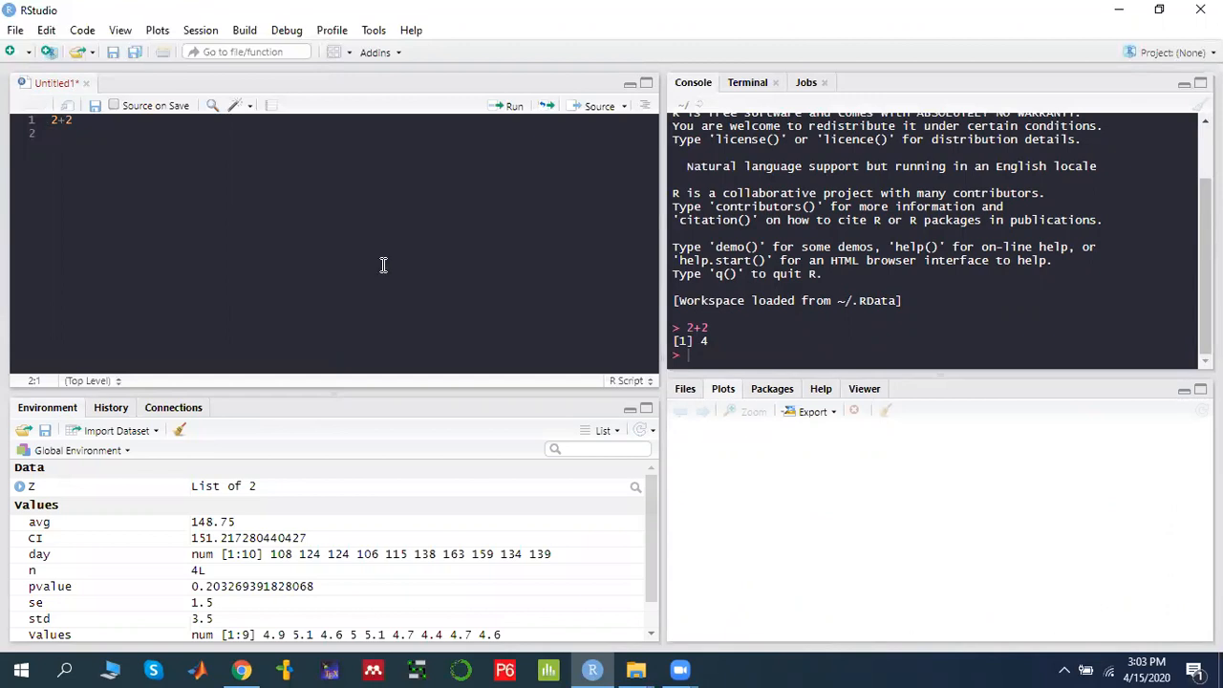
Install the forecast package with its dependencies from the CRAN repository into the default library.
left_click(770, 394)
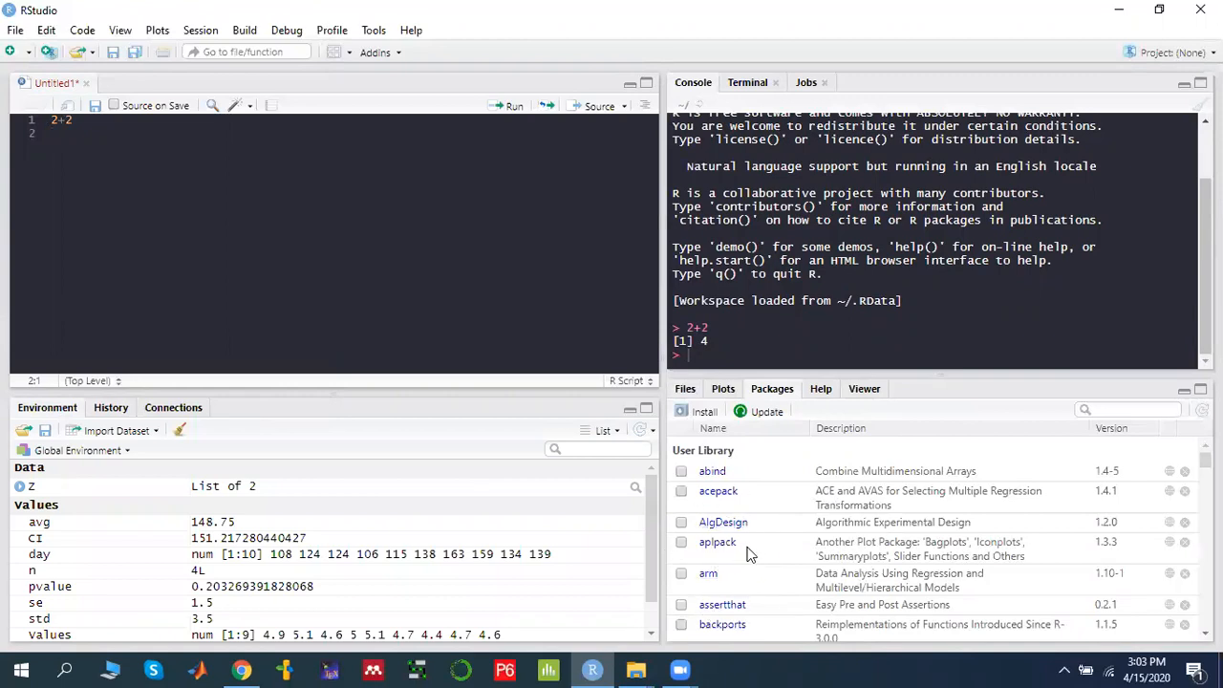
left_click(703, 417)
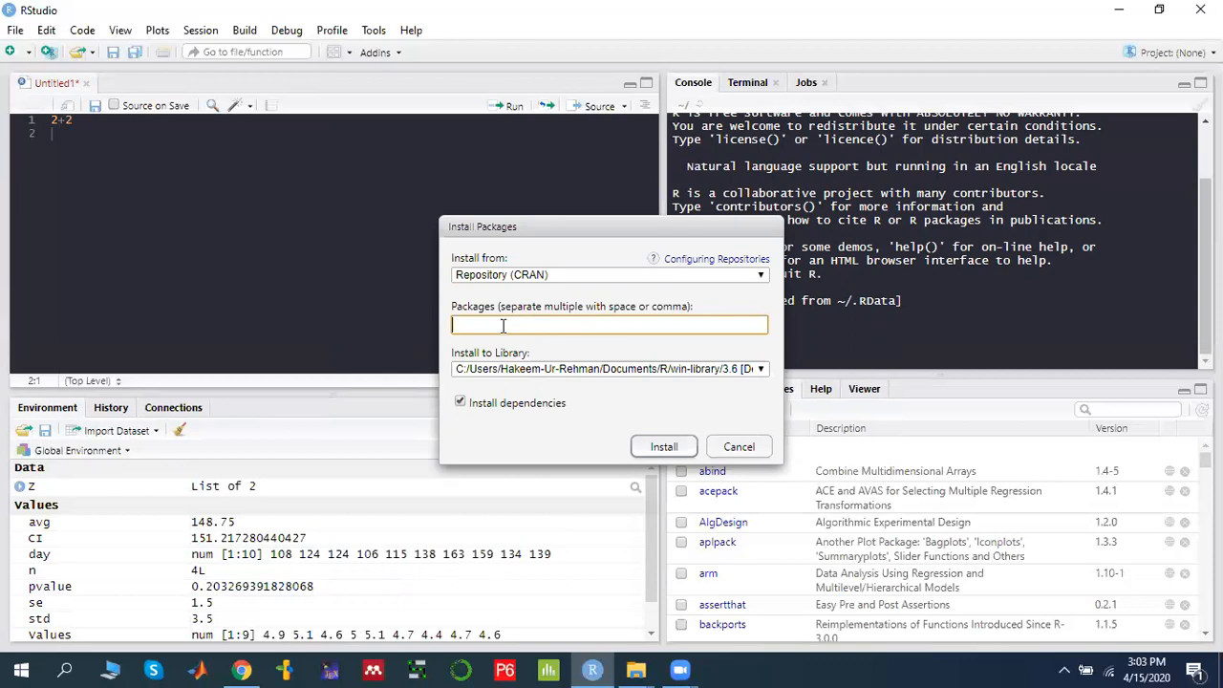
type("for")
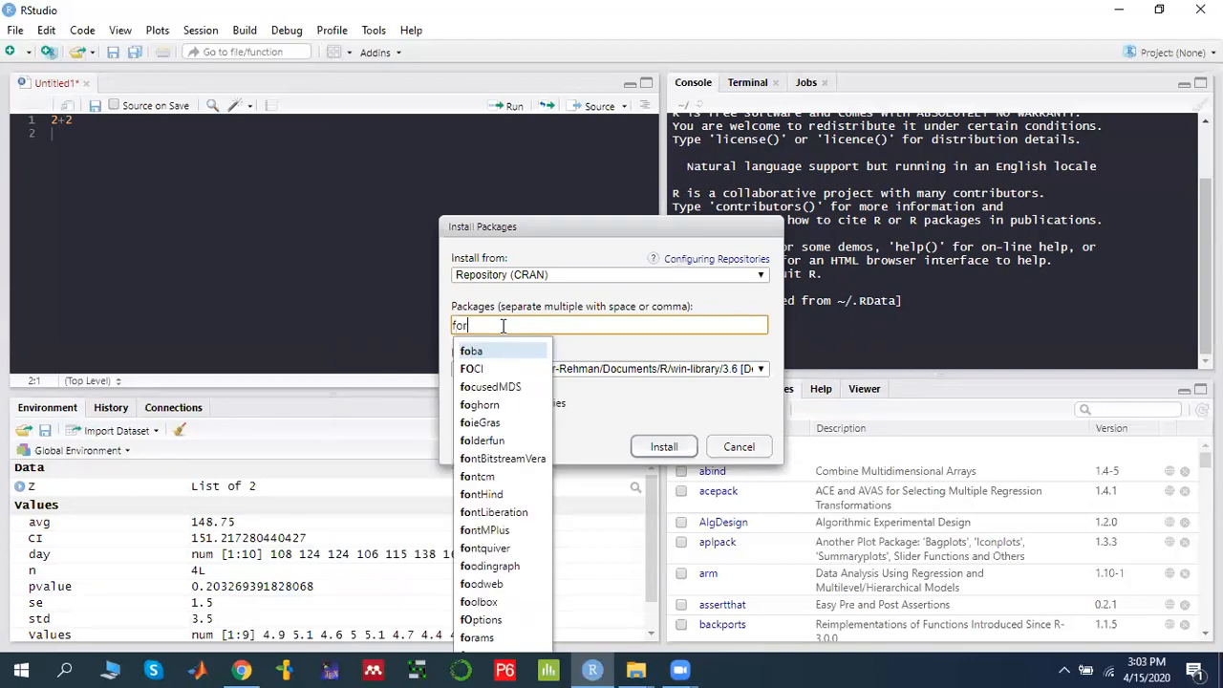
type("ecast")
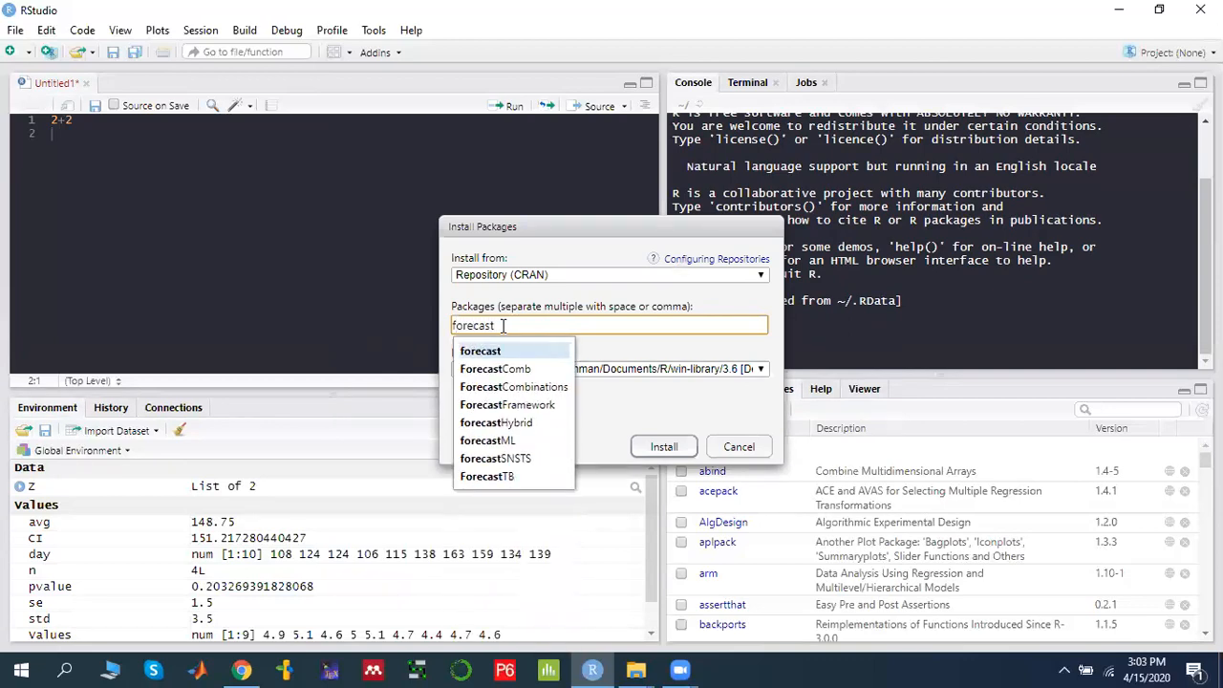
left_click(496, 353)
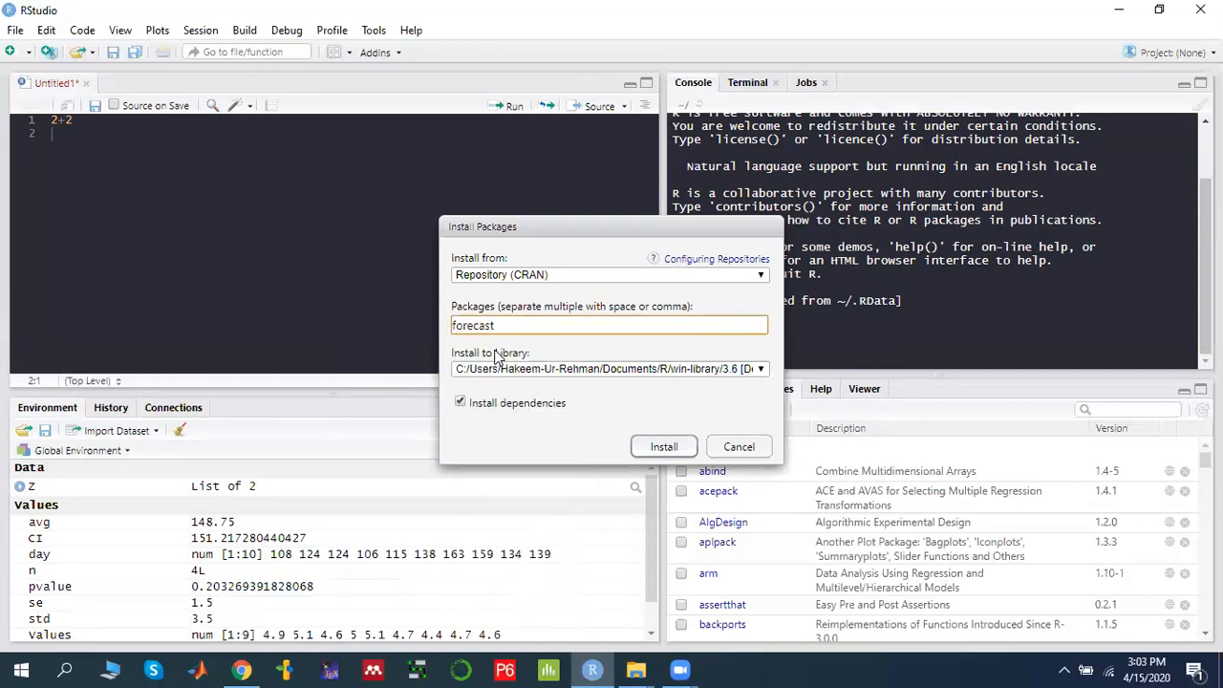
left_click(663, 447)
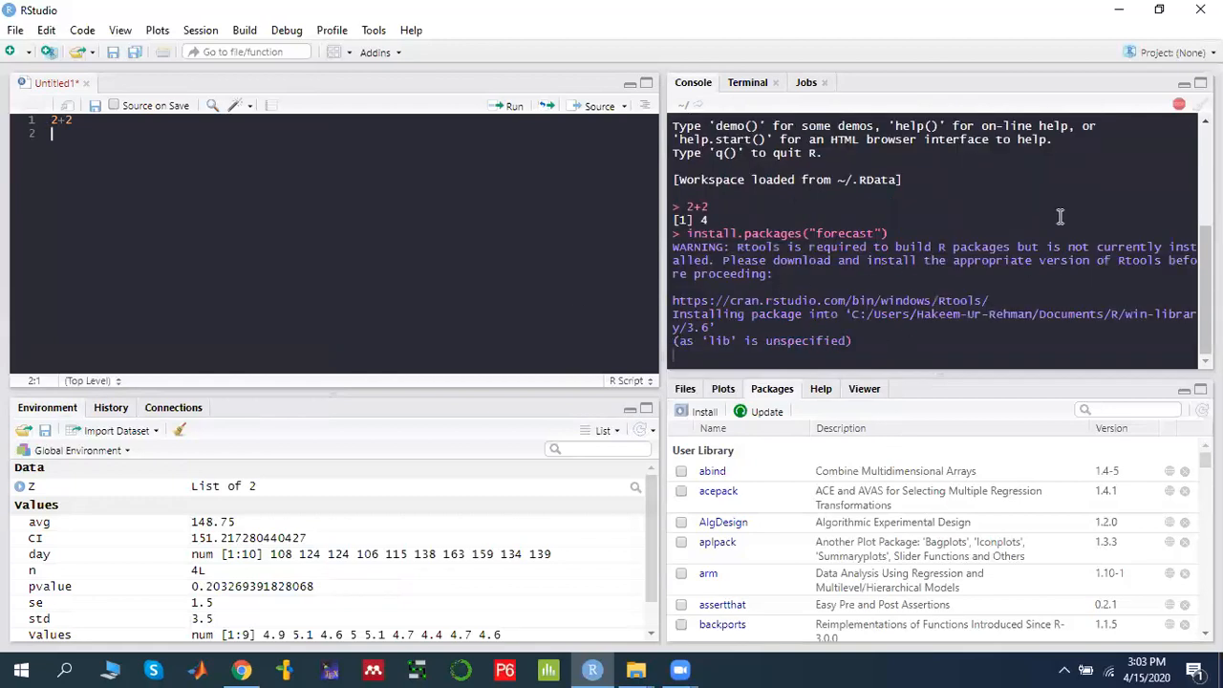
left_click(1181, 108)
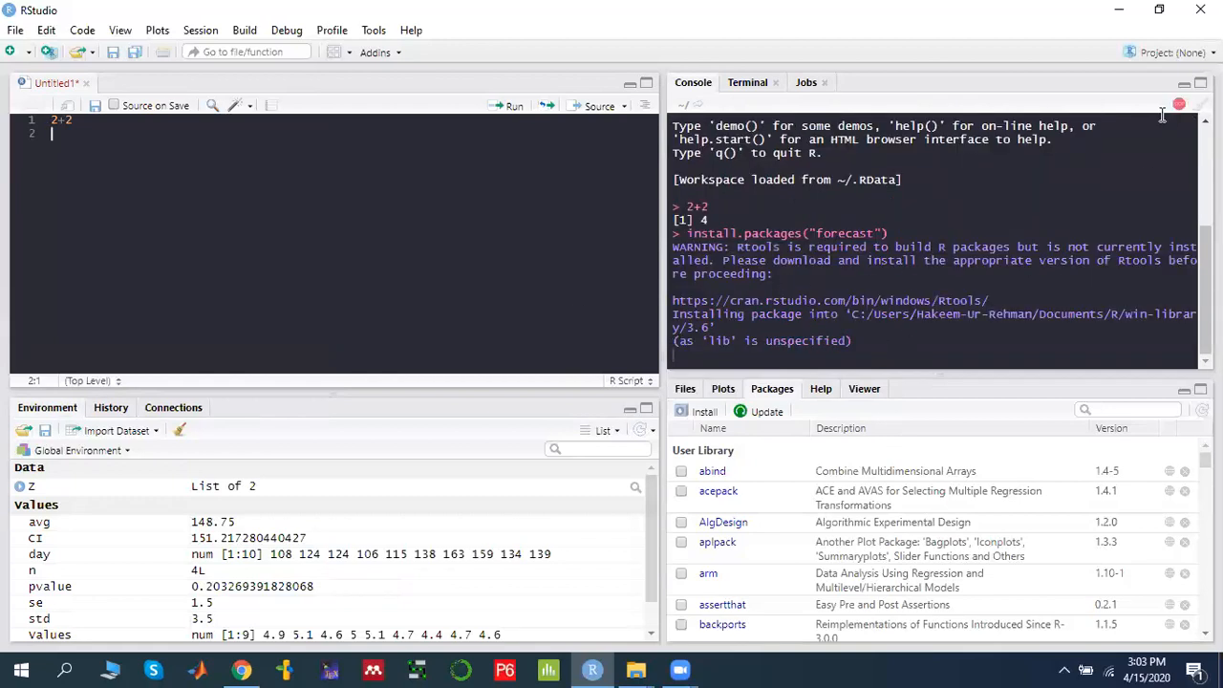